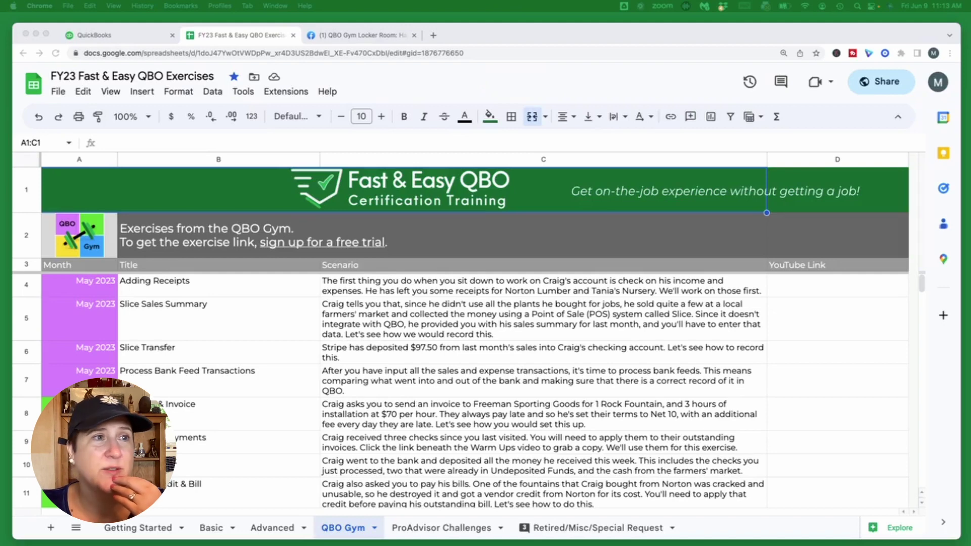
Step: Enlarge the browser page zoom to 150%
click(725, 79)
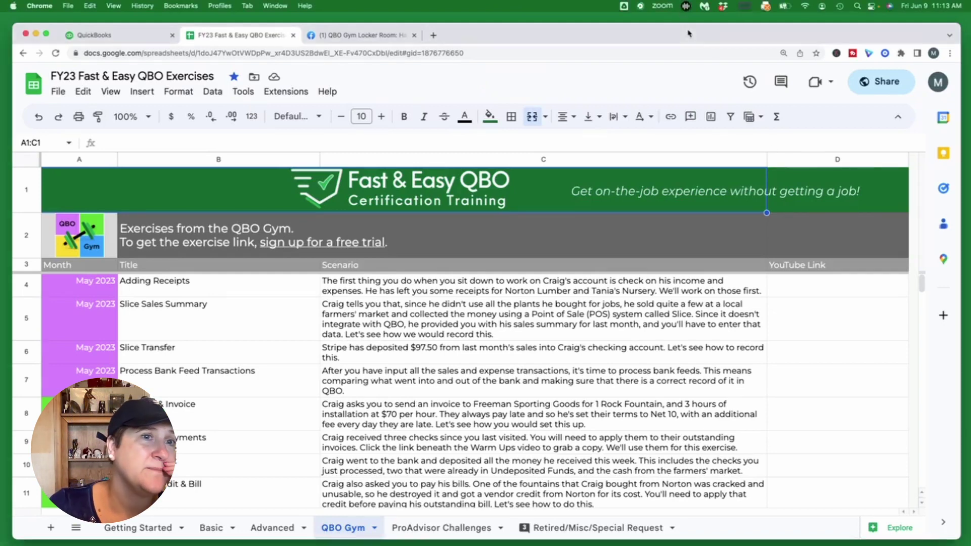
click(949, 53)
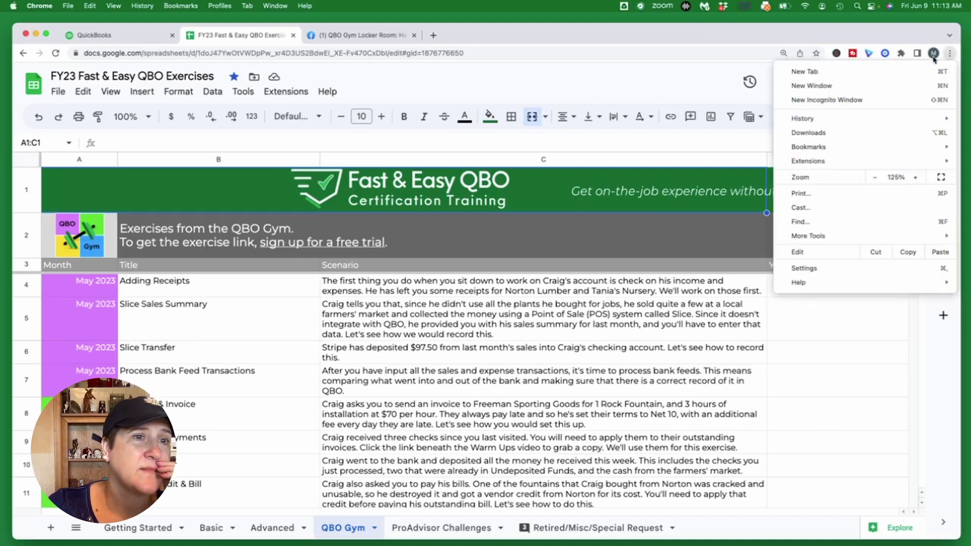
click(915, 177)
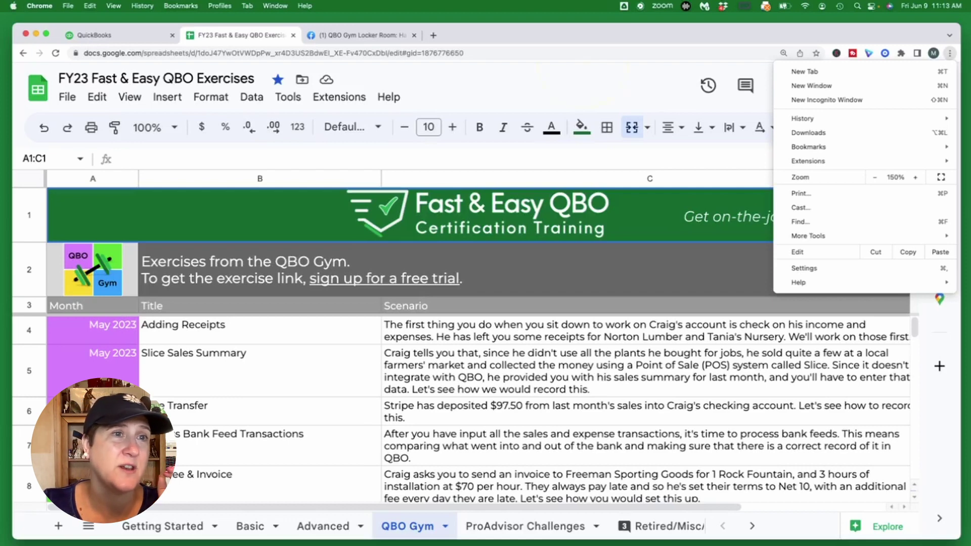
click(895, 41)
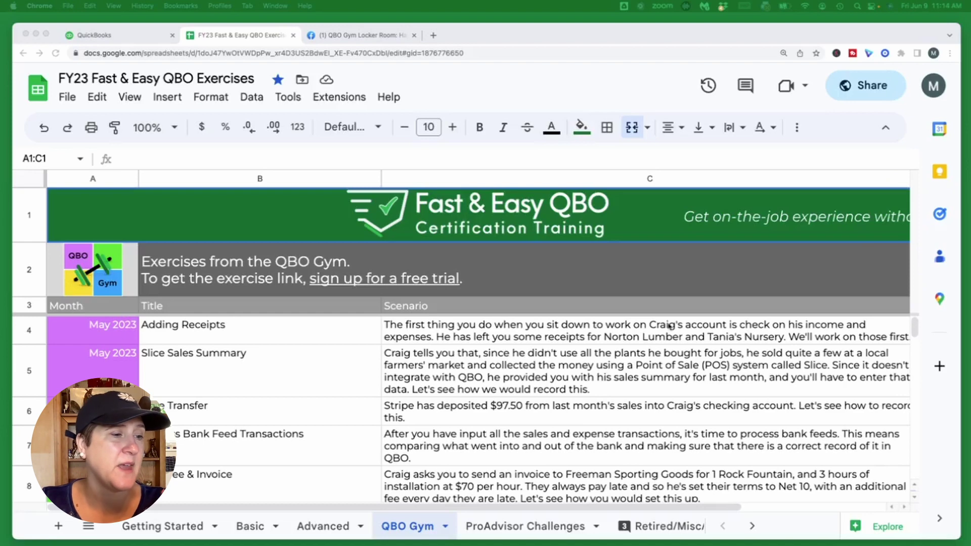
Step: Browse the ProAdvisor Challenges sheet and the exercise topics of the Retired/Misc/Special Request sheet down to its last row
click(547, 529)
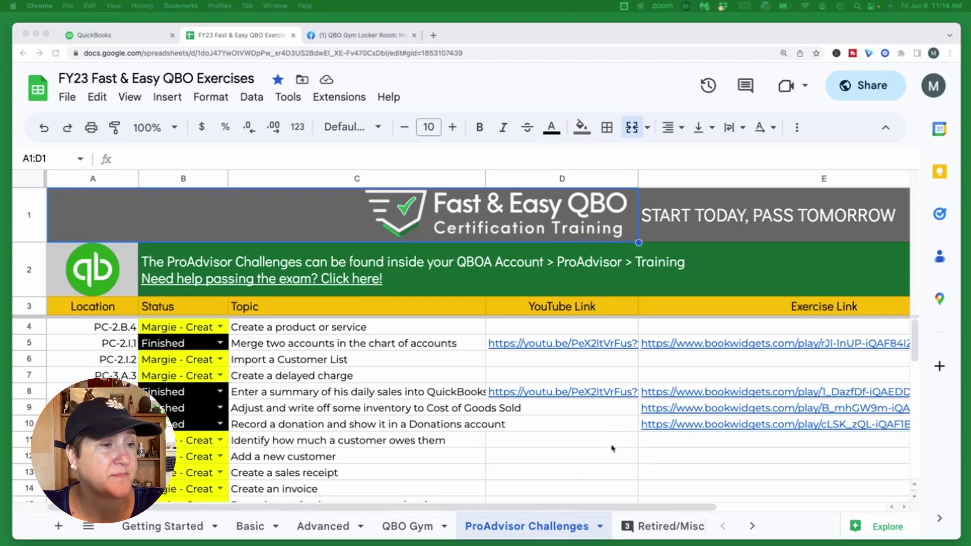
scroll(612, 448, down, 1)
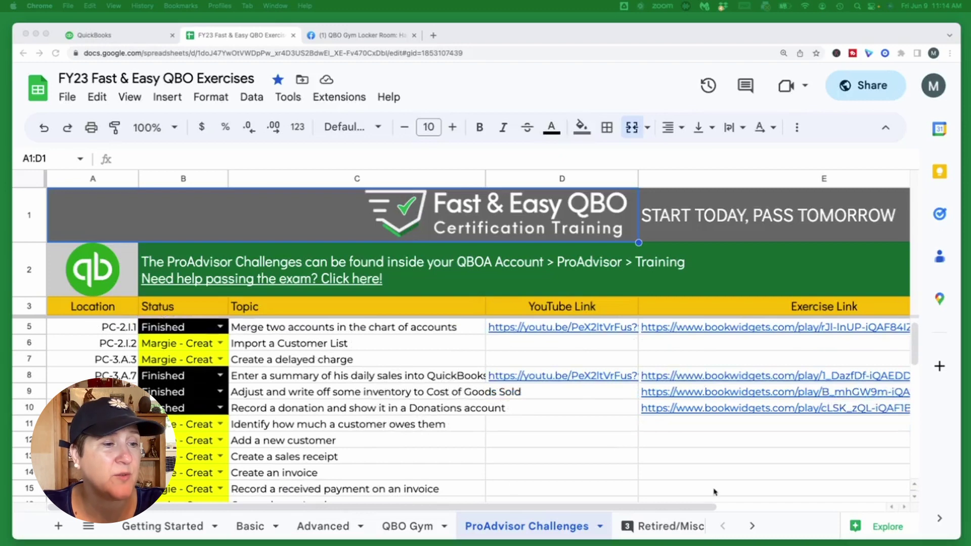
click(675, 528)
click(674, 528)
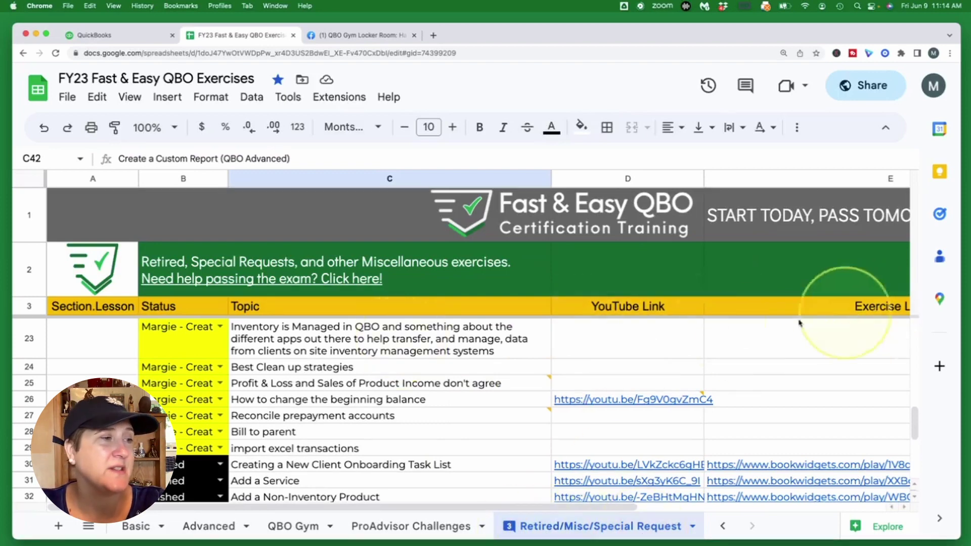
scroll(405, 357, down, 2)
scroll(405, 357, up, 5)
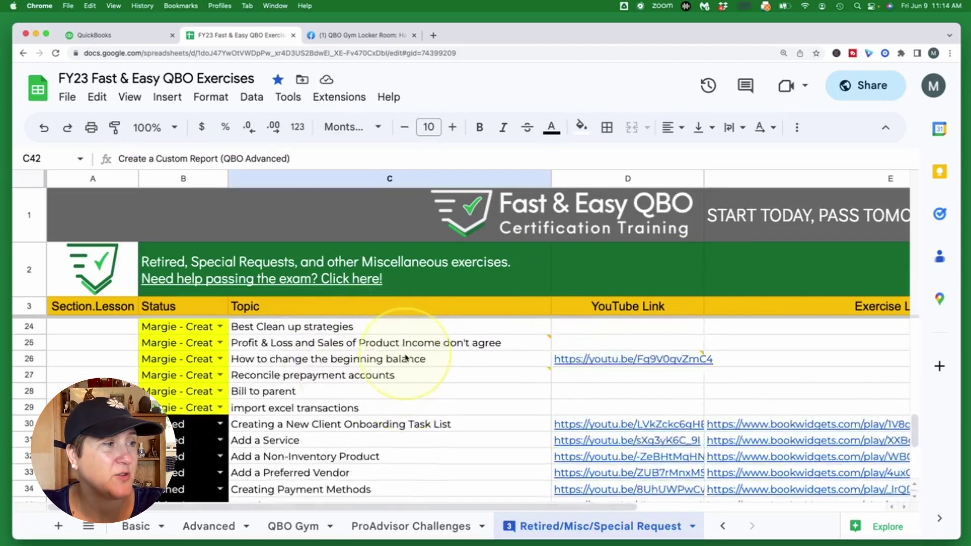
scroll(405, 357, down, 5)
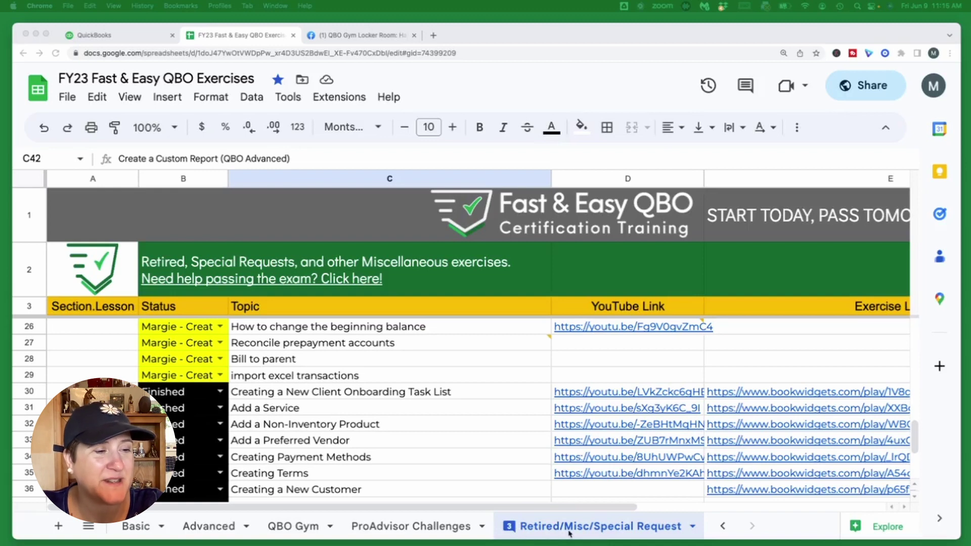
click(536, 532)
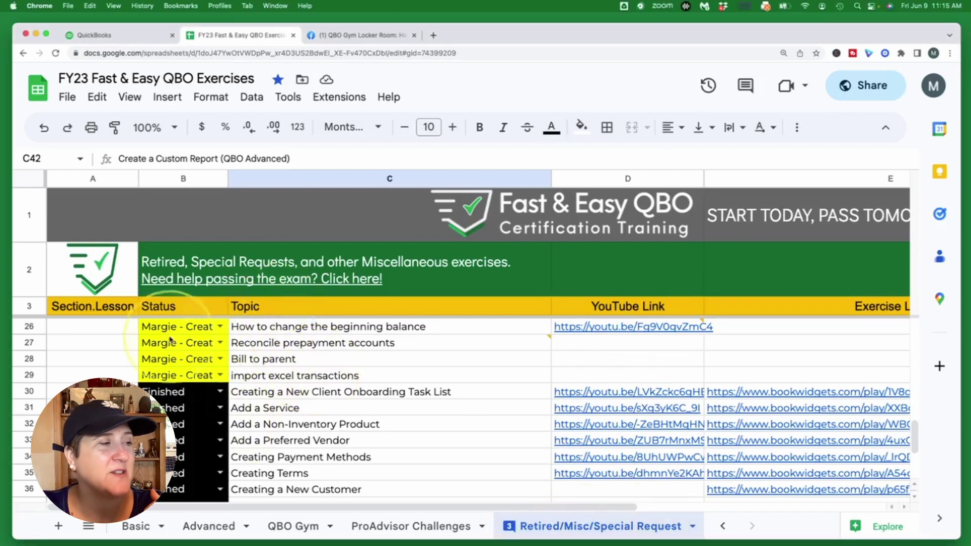
scroll(425, 390, down, 3)
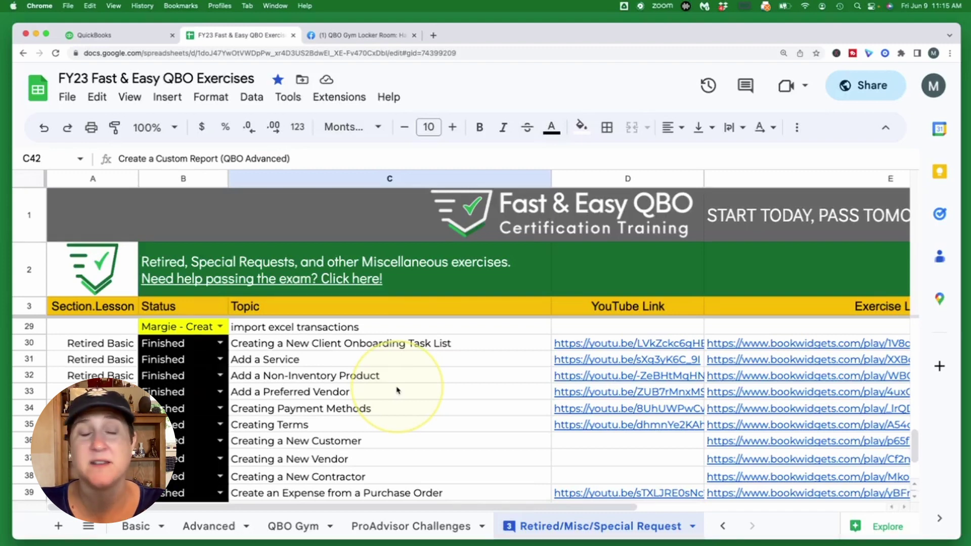
scroll(427, 427, down, 3)
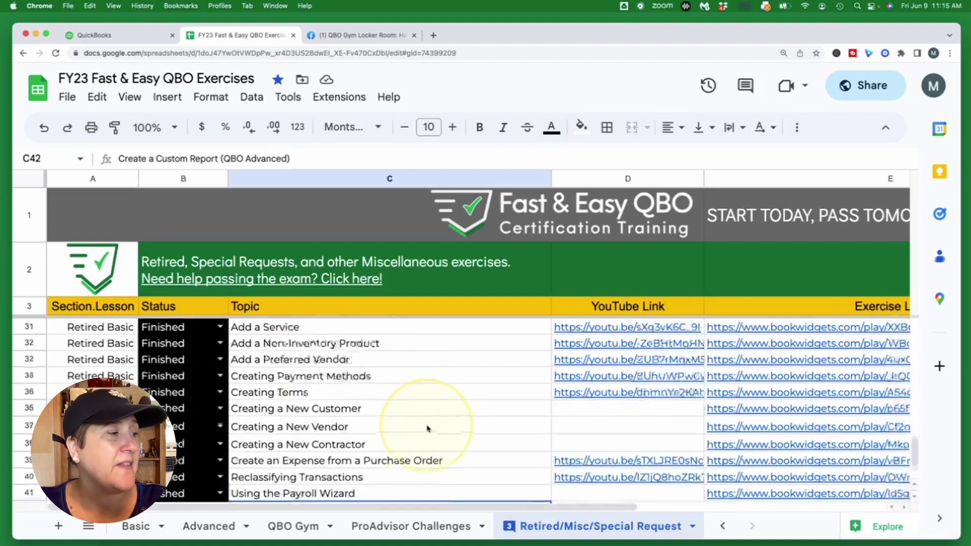
scroll(426, 429, down, 2)
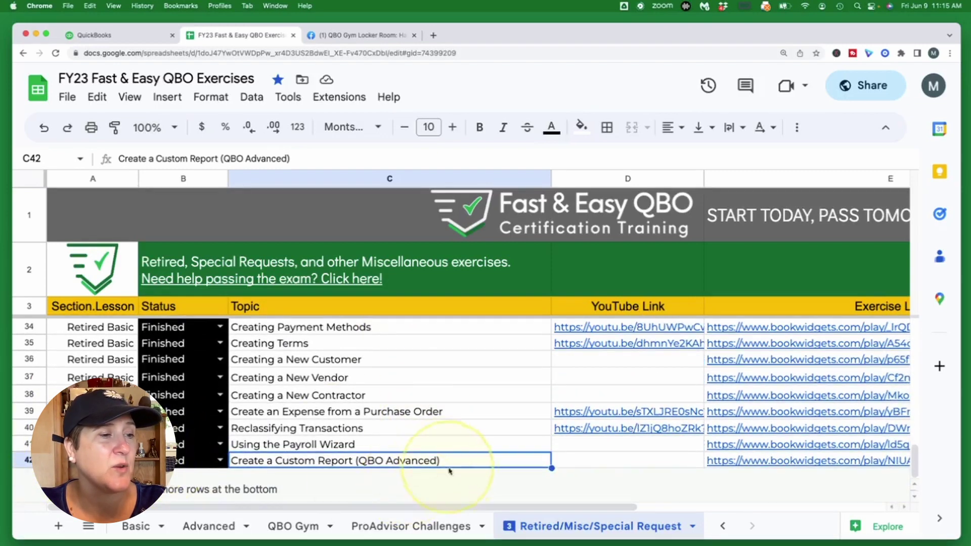
Step: Open the exercise link for Create a Custom Report (QBO Advanced) in row 42 and close the old QuickBooks page
click(581, 458)
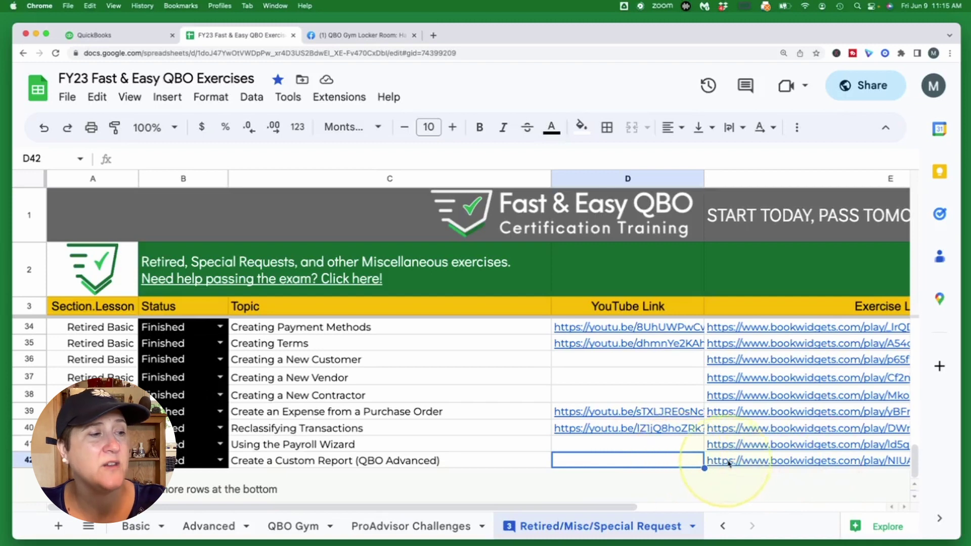
mouse_move(731, 463)
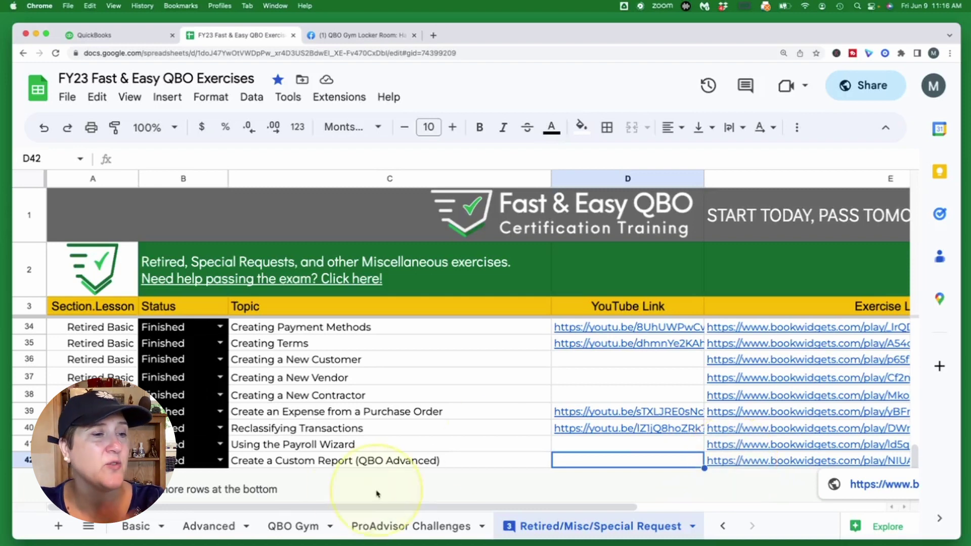
click(390, 460)
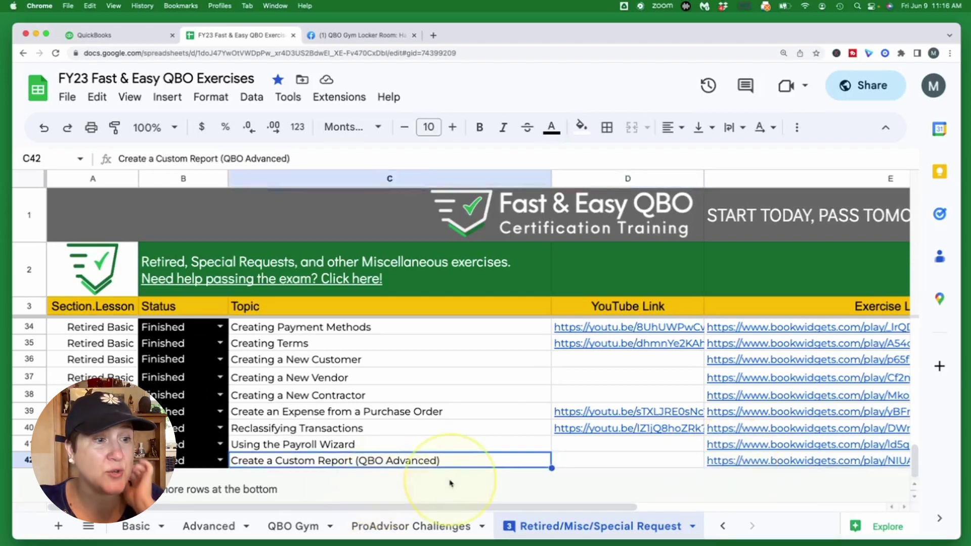
click(757, 461)
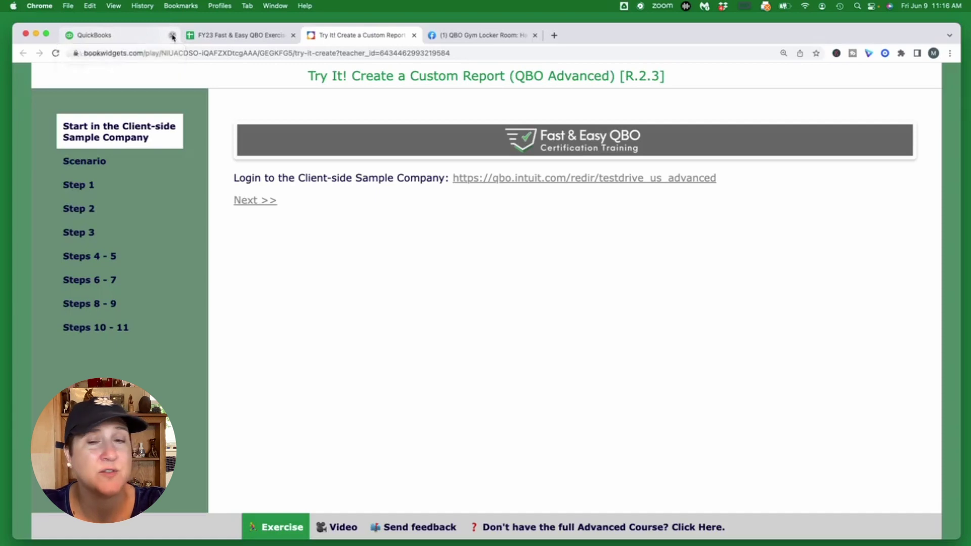
click(173, 35)
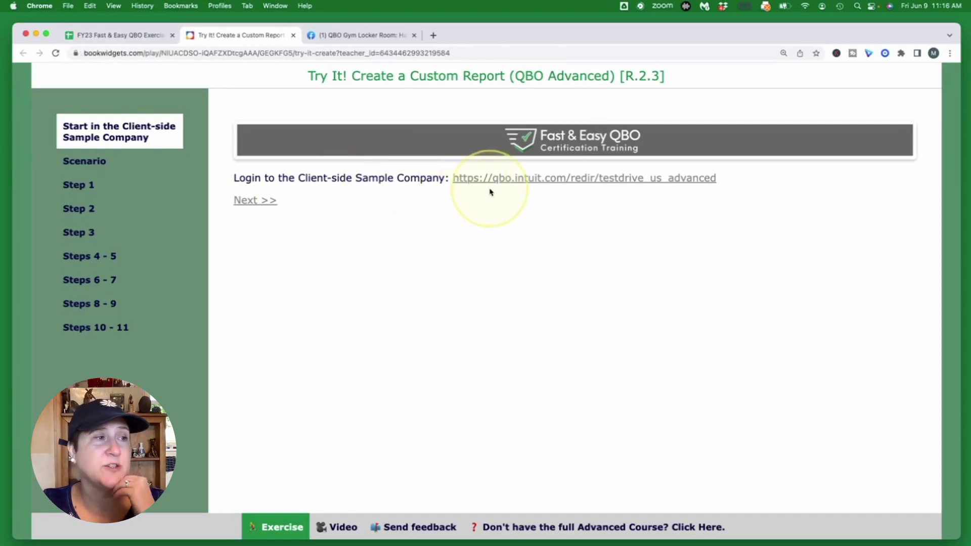
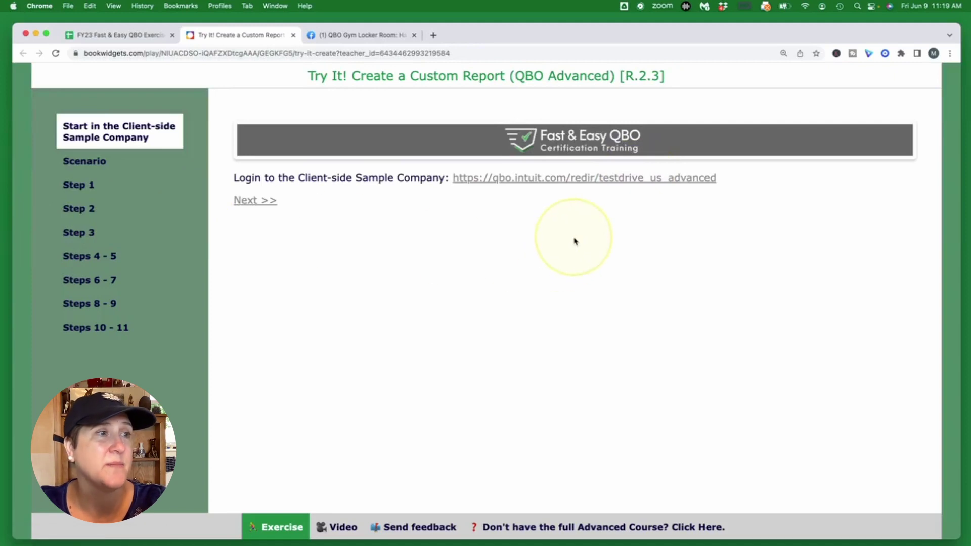
Step: Open the client-side sample company from the exercise's login link and complete the security verification
click(557, 179)
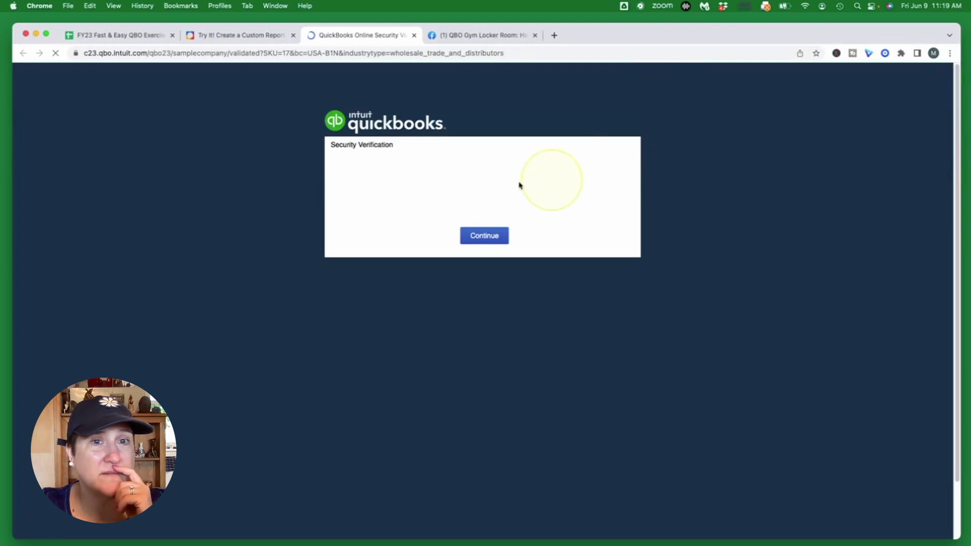
click(420, 184)
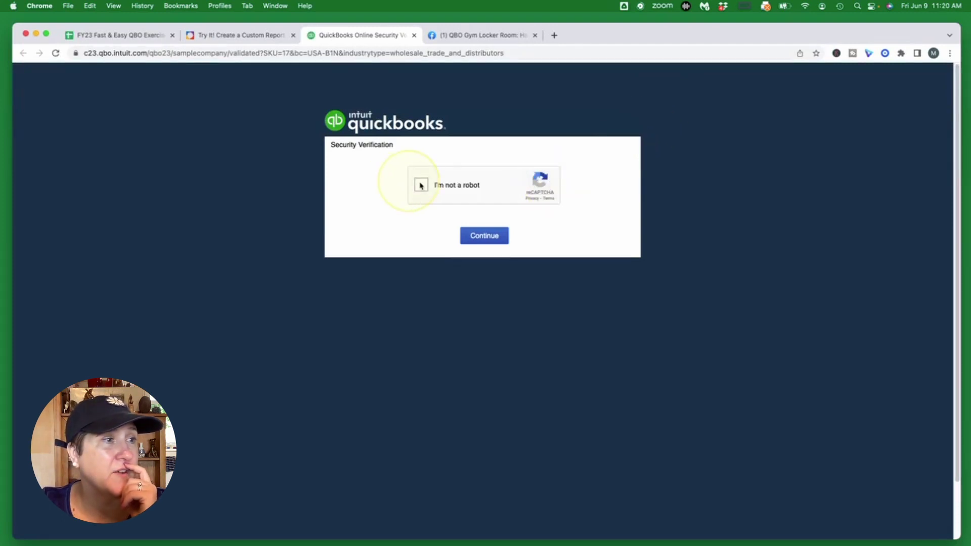
click(491, 238)
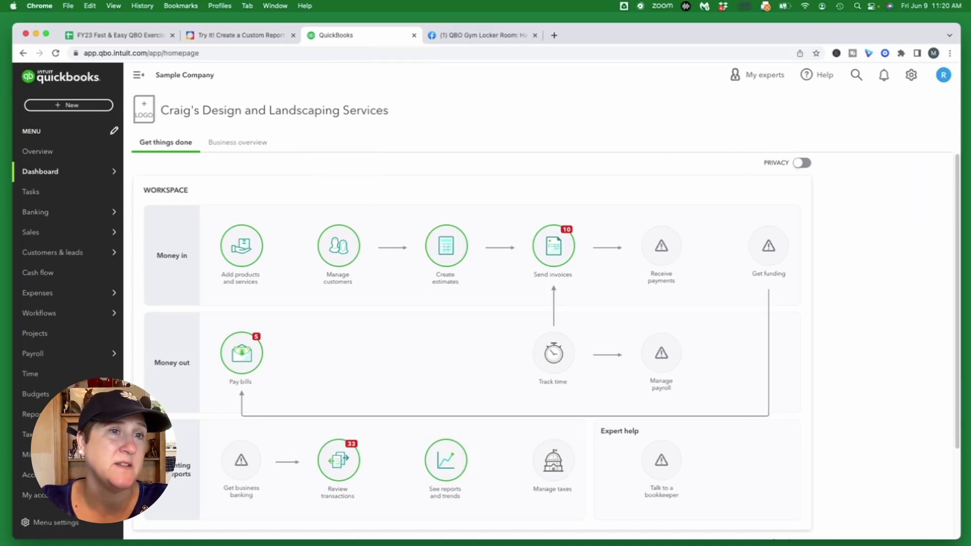
Step: Check the plan and usage limits in the sample company's account settings, and close the settings
click(912, 76)
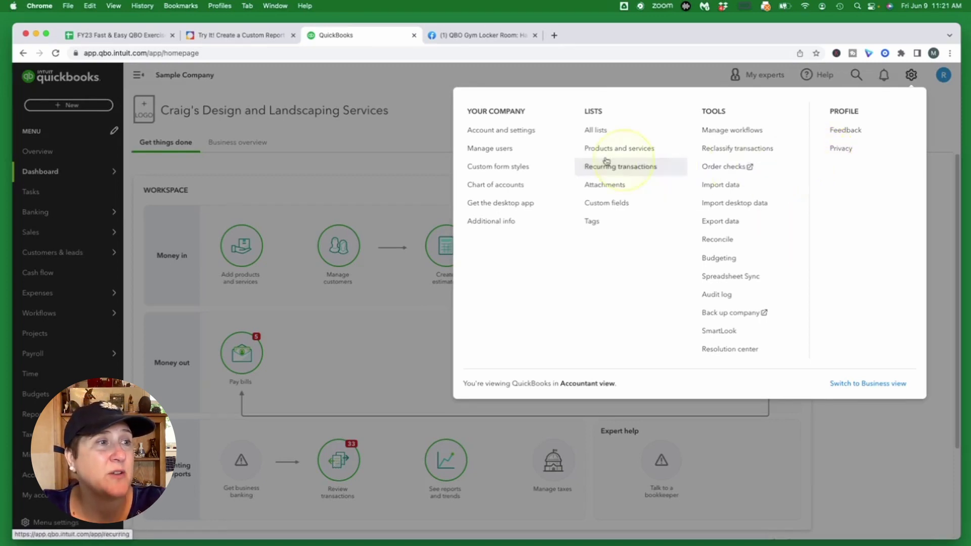
click(500, 132)
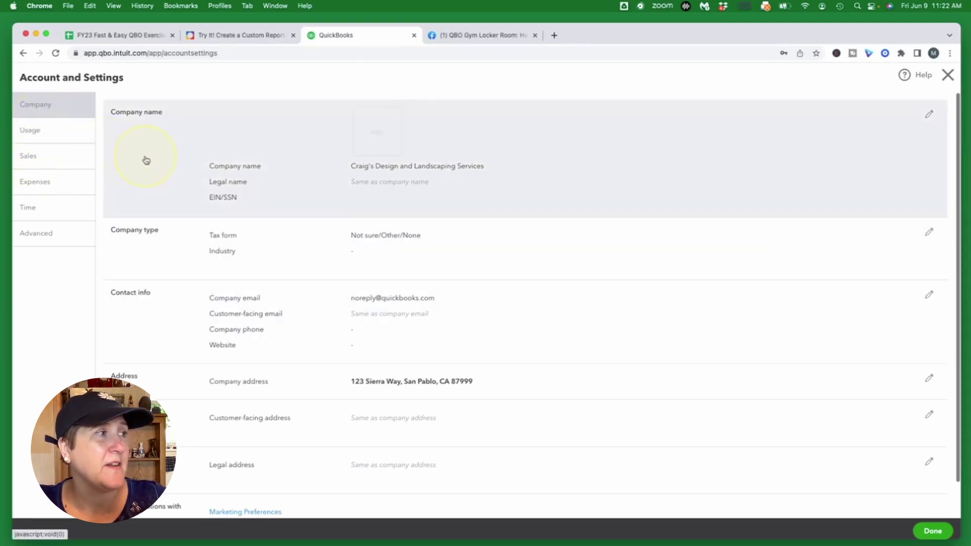
click(32, 134)
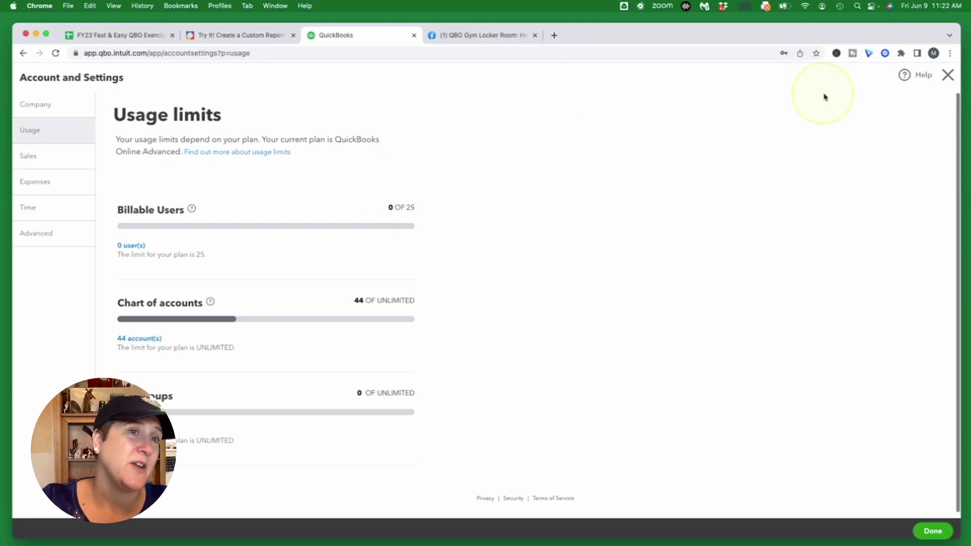
click(947, 75)
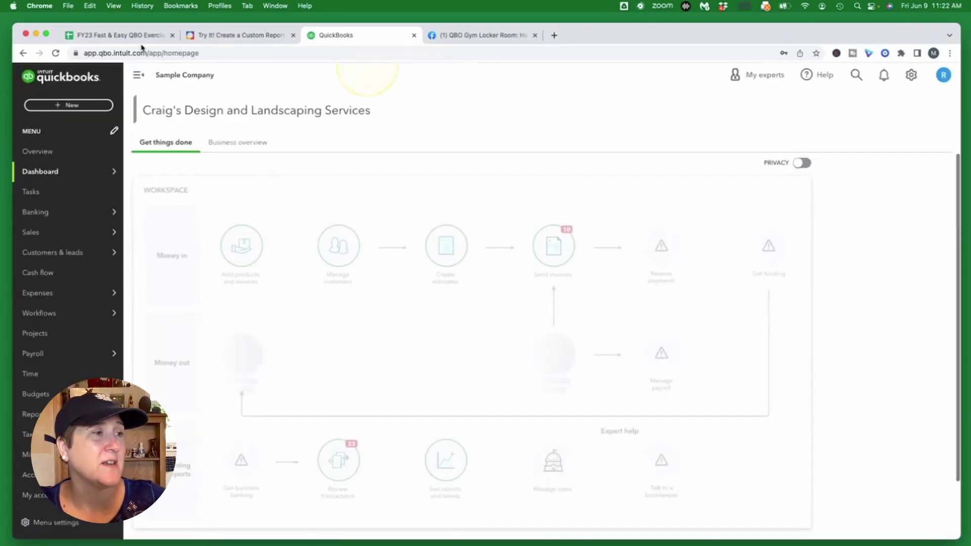
Step: Return to the custom report exercise and read its Scenario and Step 1 instructions
click(245, 35)
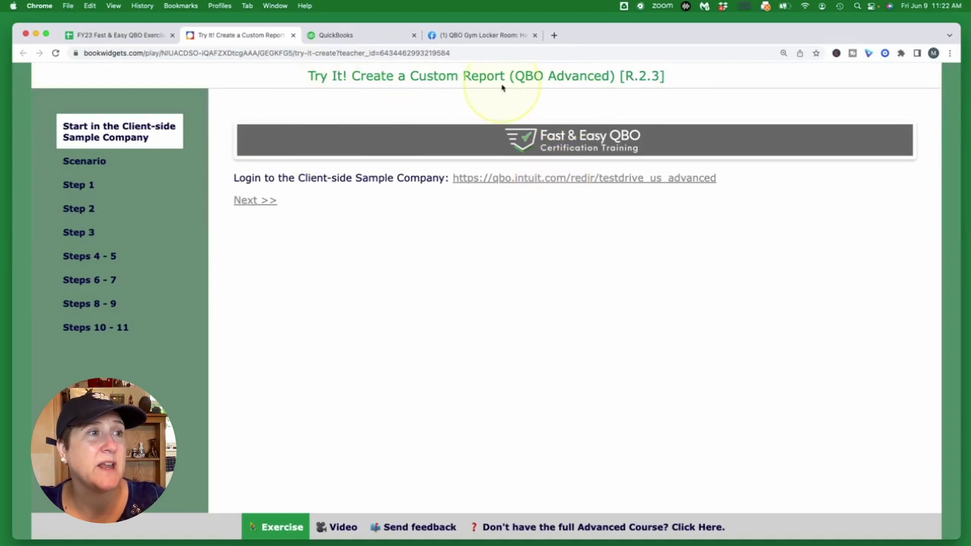
click(84, 163)
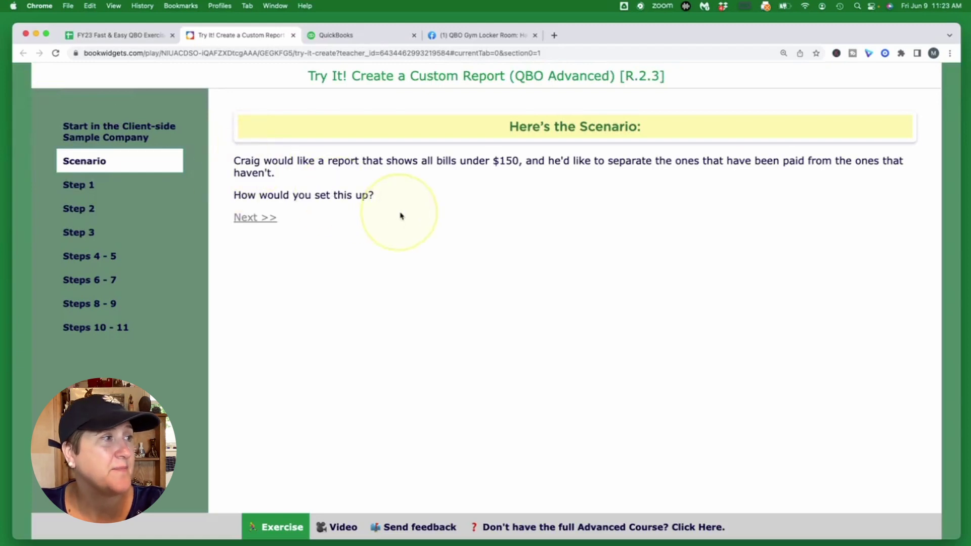
click(85, 186)
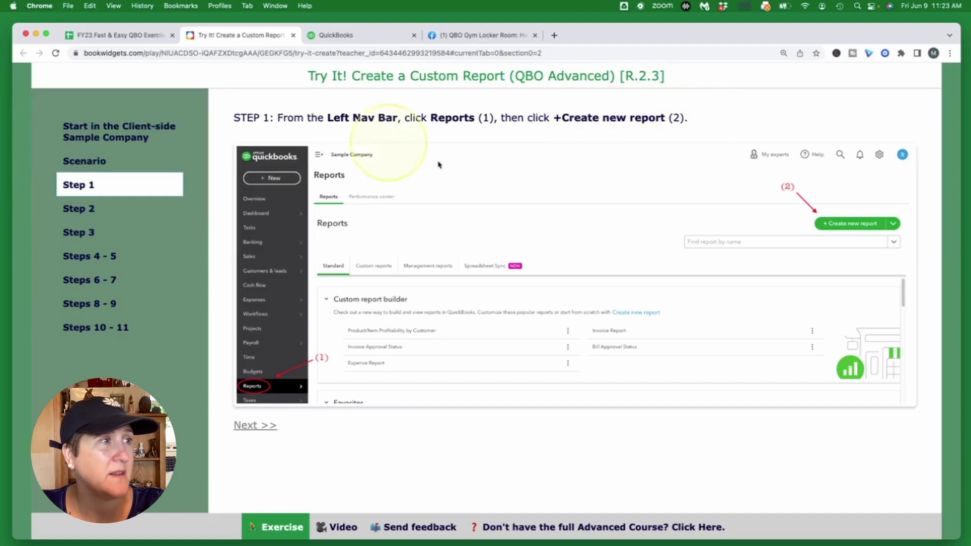
Step: Switch to QuickBooks, start a new report from the Reports page, and return to the exercise instructions
click(352, 36)
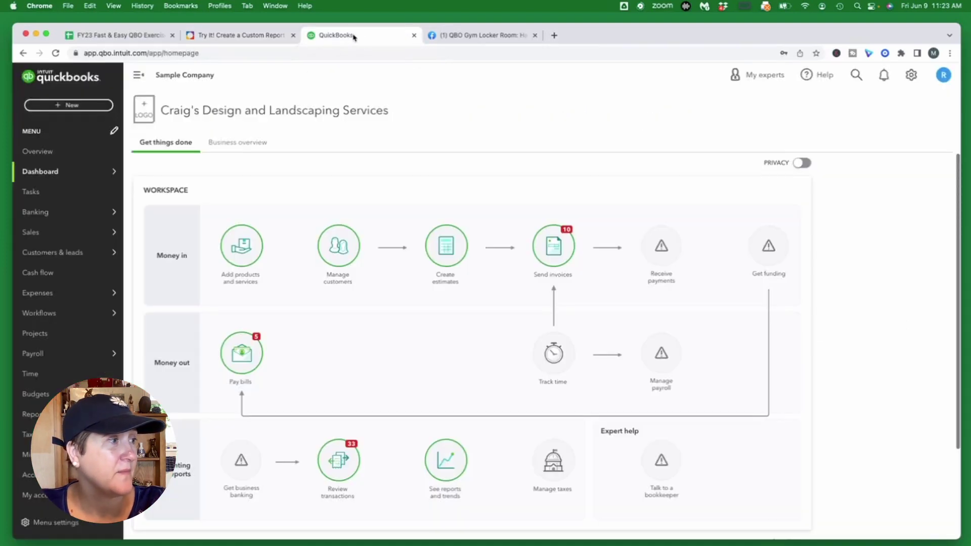
click(57, 302)
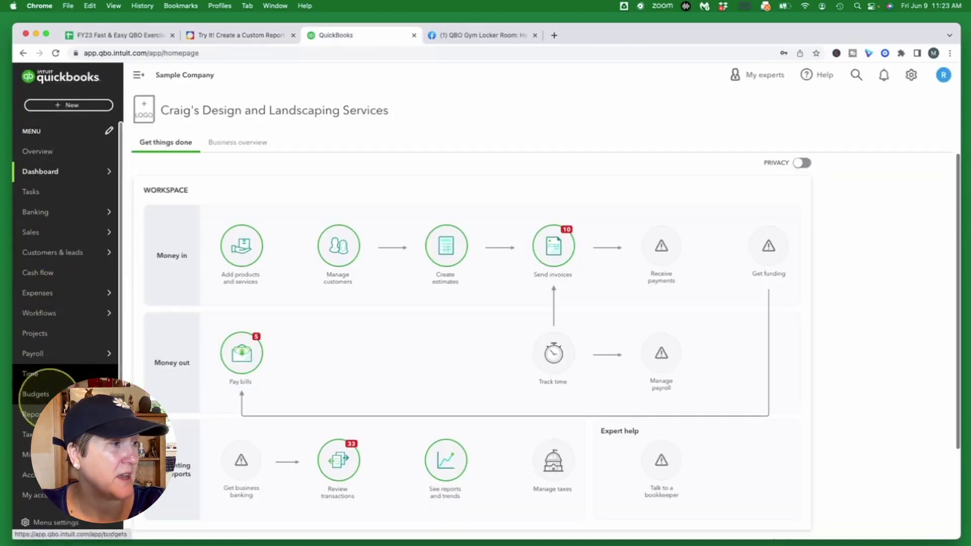
mouse_move(101, 414)
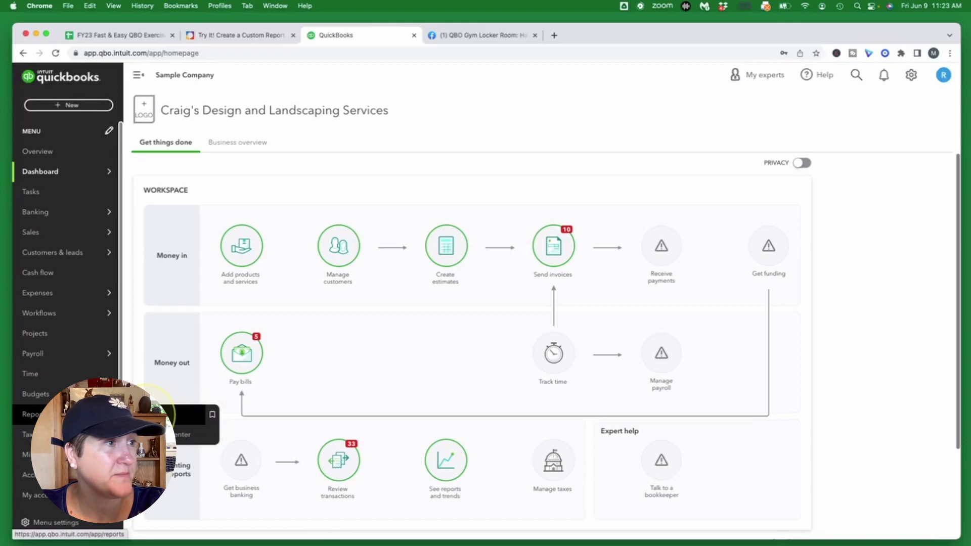
click(166, 413)
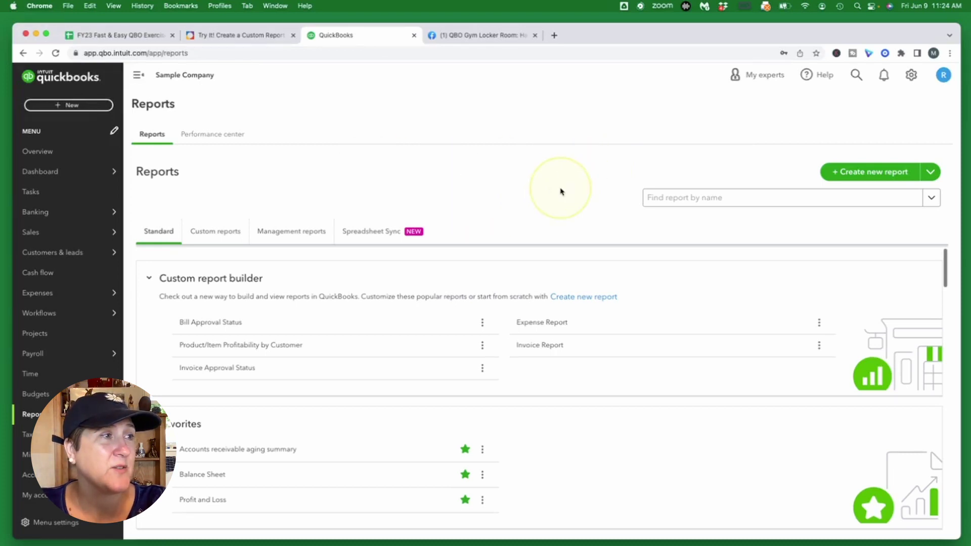
click(869, 172)
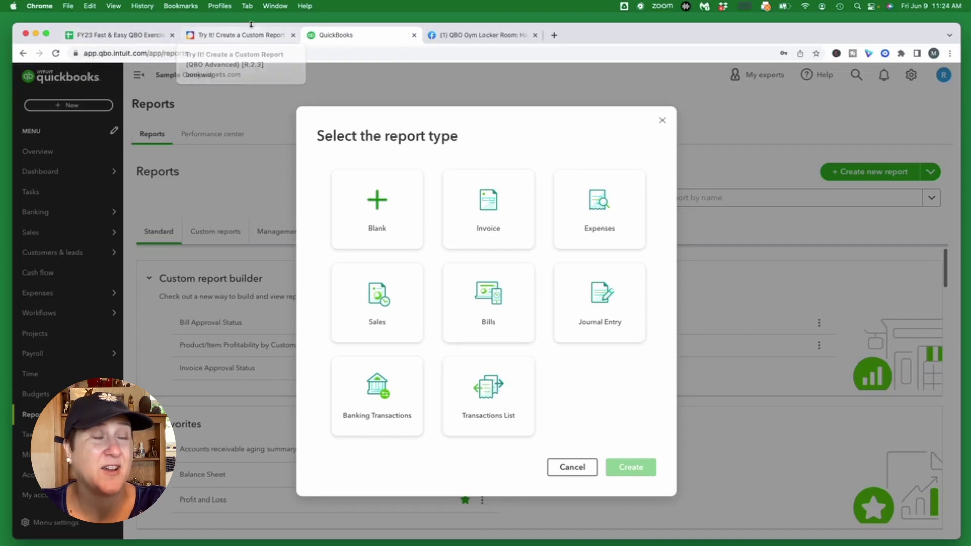
click(244, 36)
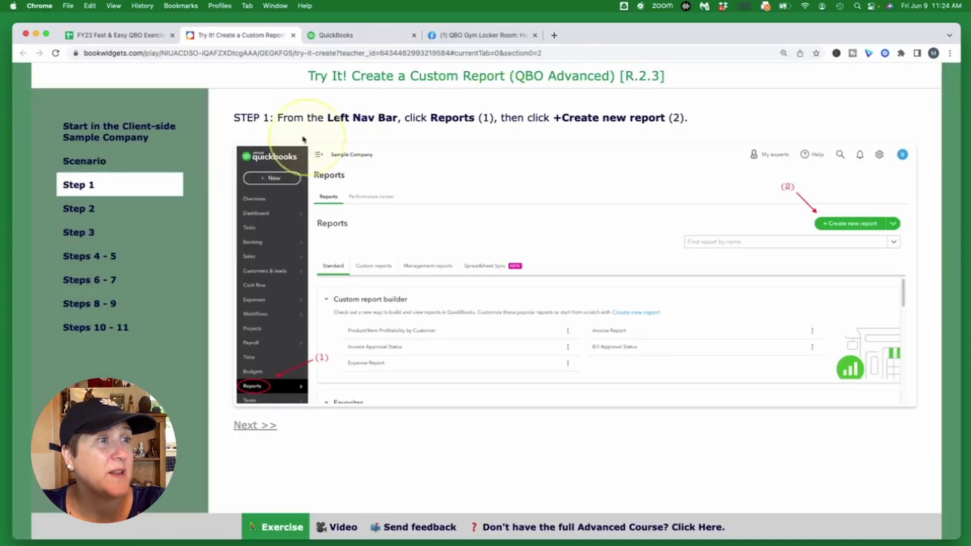
Step: Read the exercise's Step 2, switch to QuickBooks, and create a new report of the Blank type
click(77, 217)
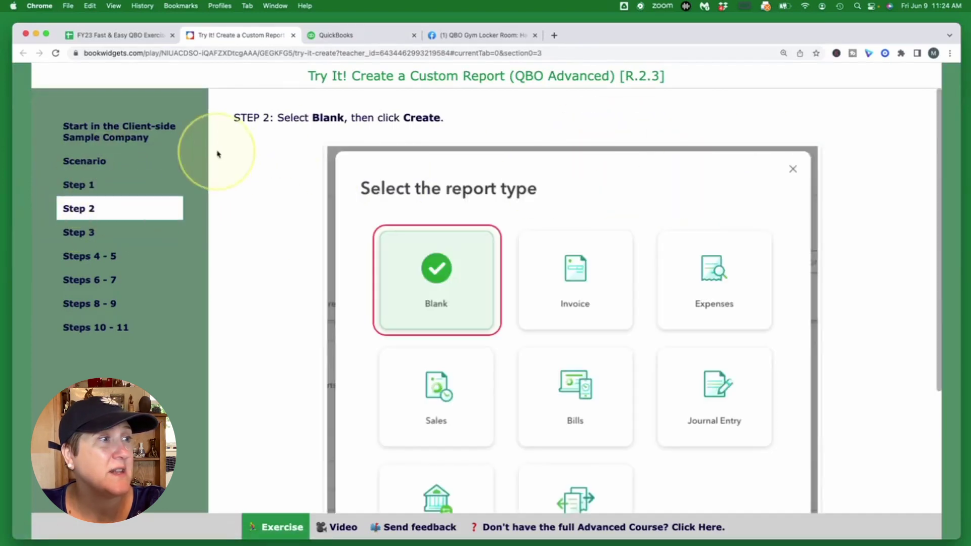
click(362, 31)
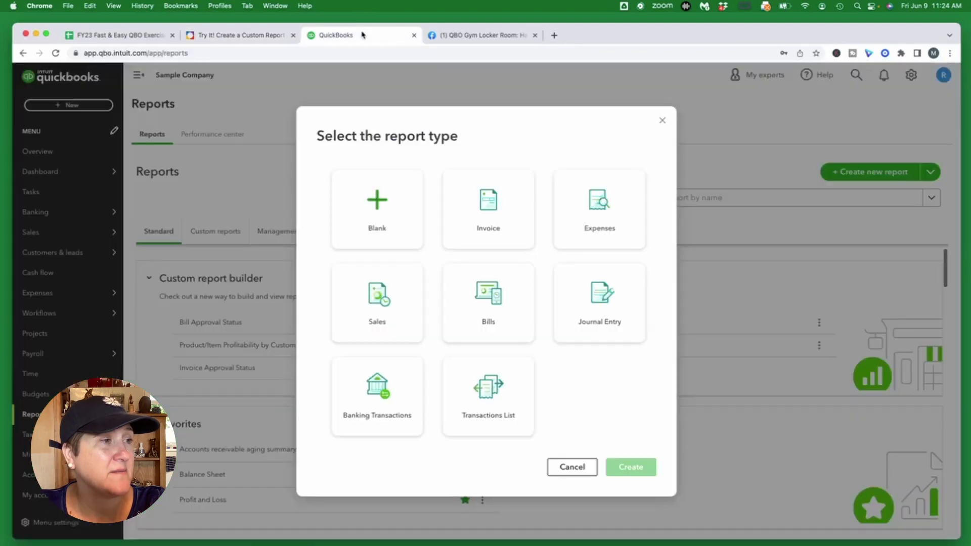
click(379, 211)
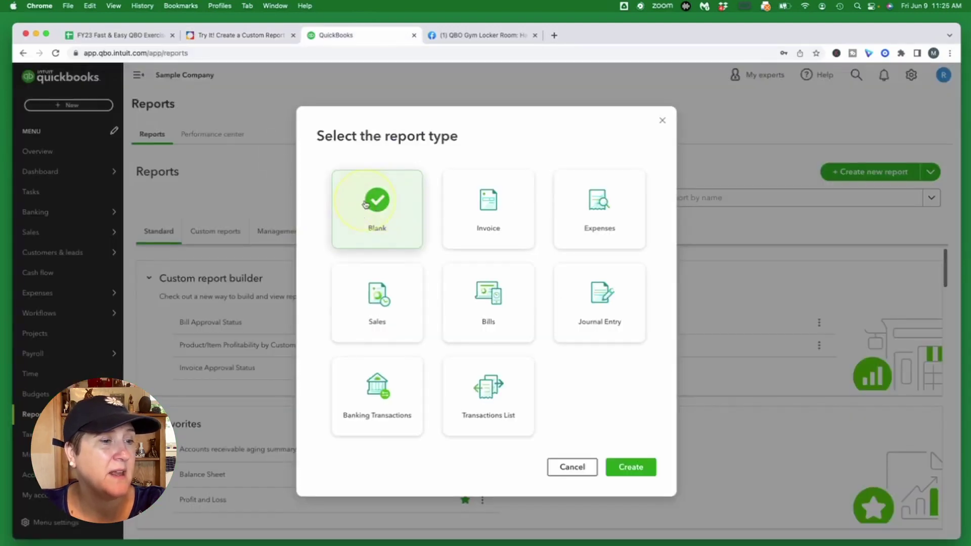
click(632, 467)
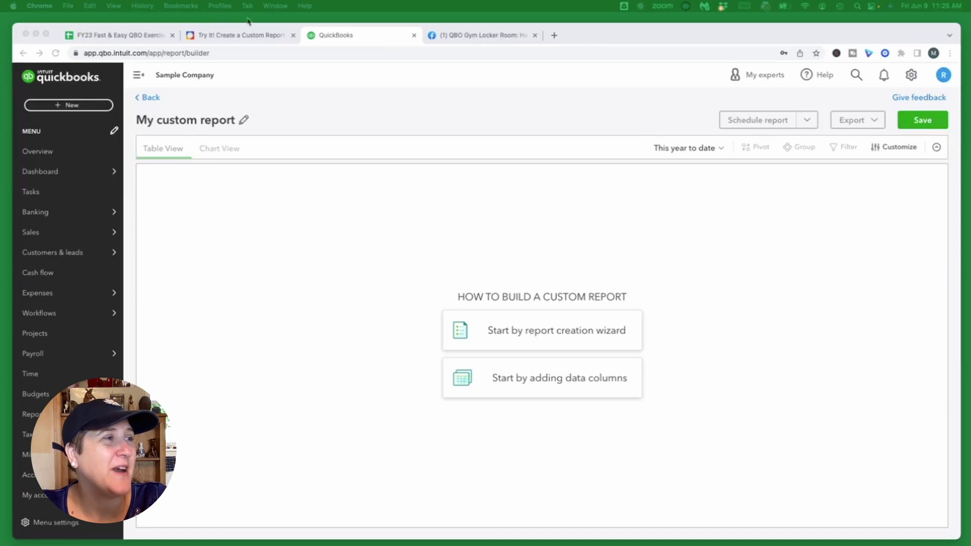
Step: Read the exercise's Step 3, return to QuickBooks, and start building the custom report by adding data columns
click(250, 35)
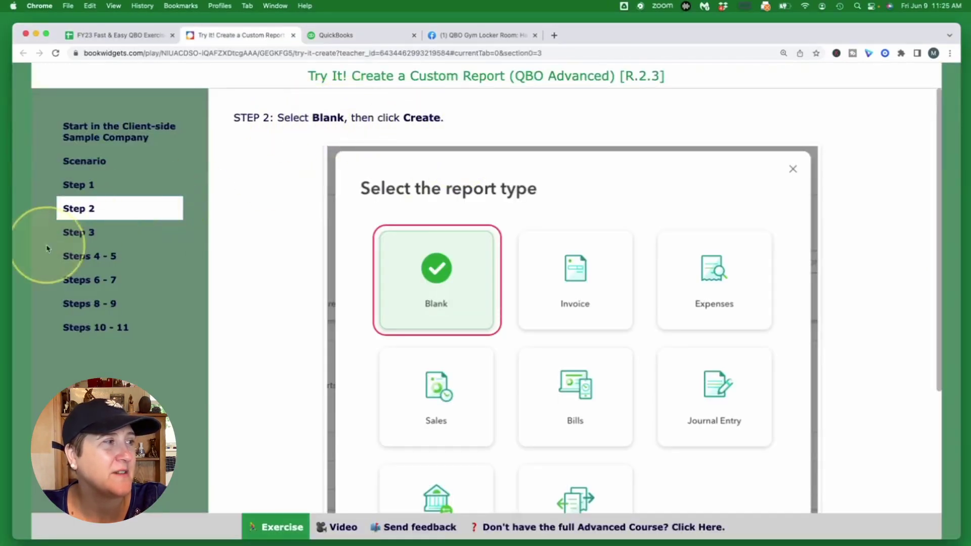
click(110, 231)
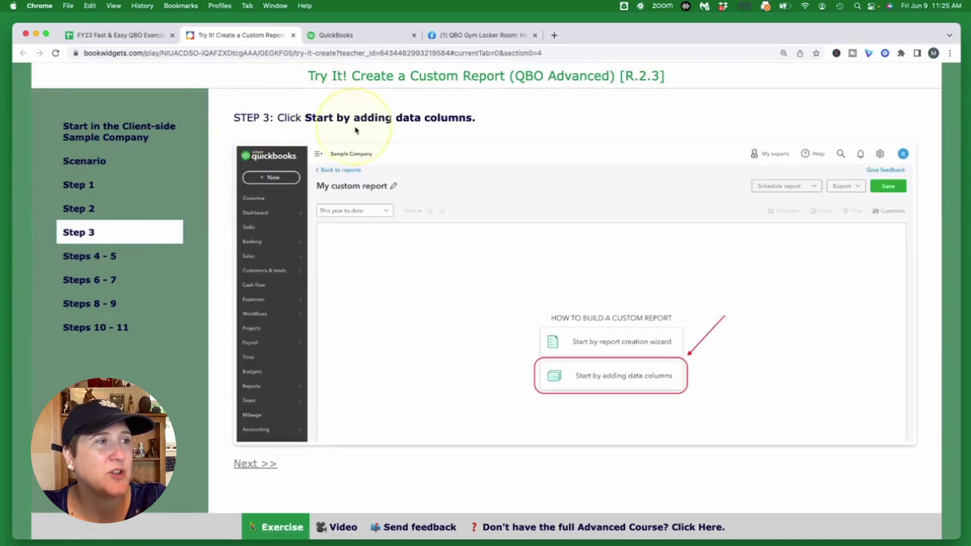
click(368, 36)
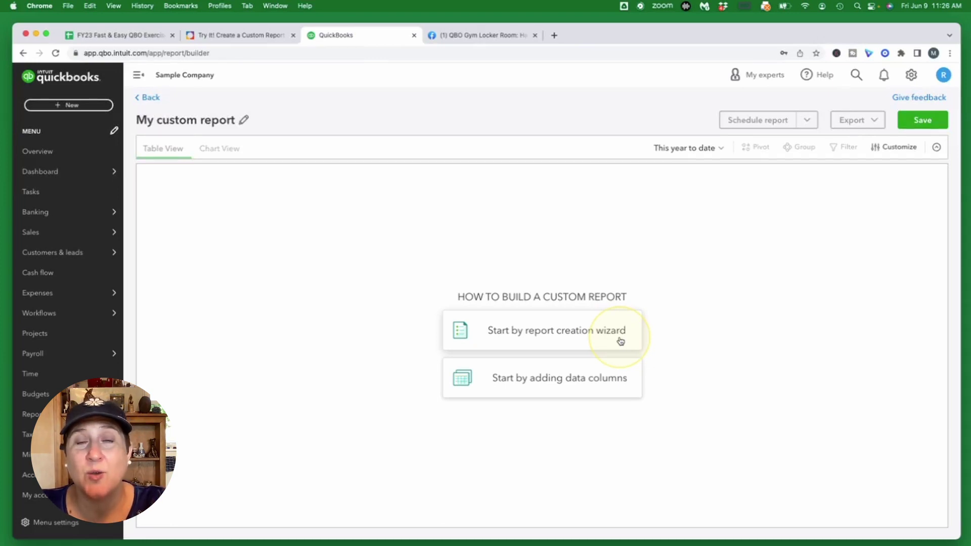
click(524, 383)
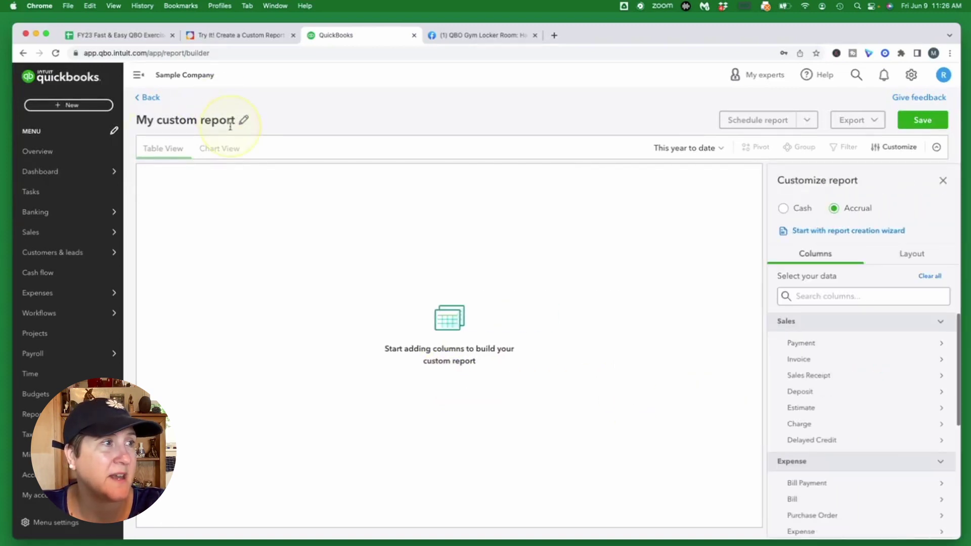
Step: Return to the exercise and read Steps 4 - 5, rechecking the Scenario for the report's requirements
click(229, 37)
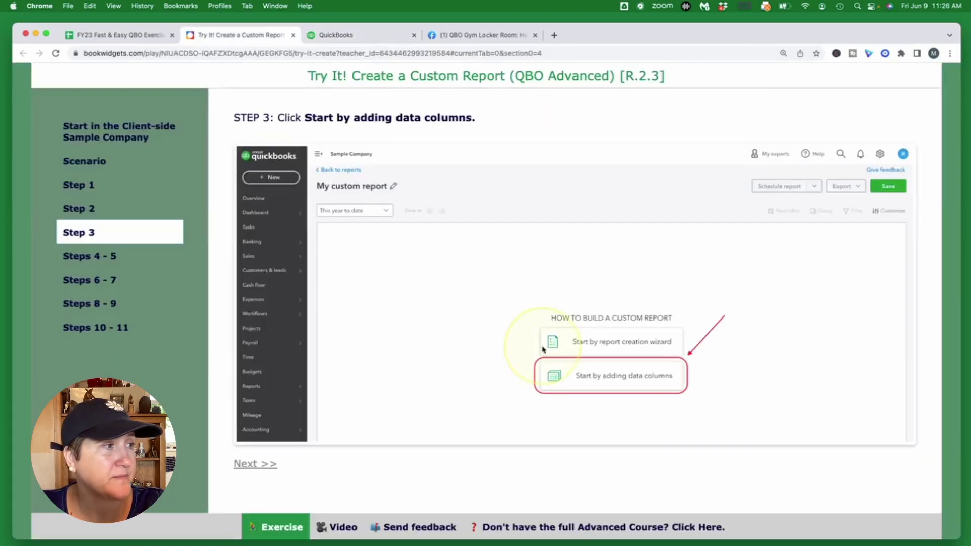
click(107, 257)
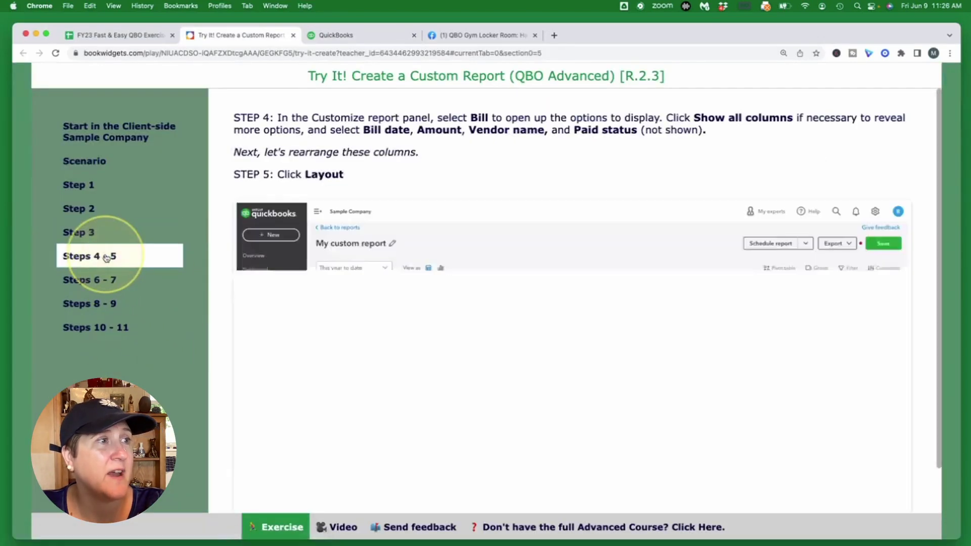
scroll(288, 134, down, 1)
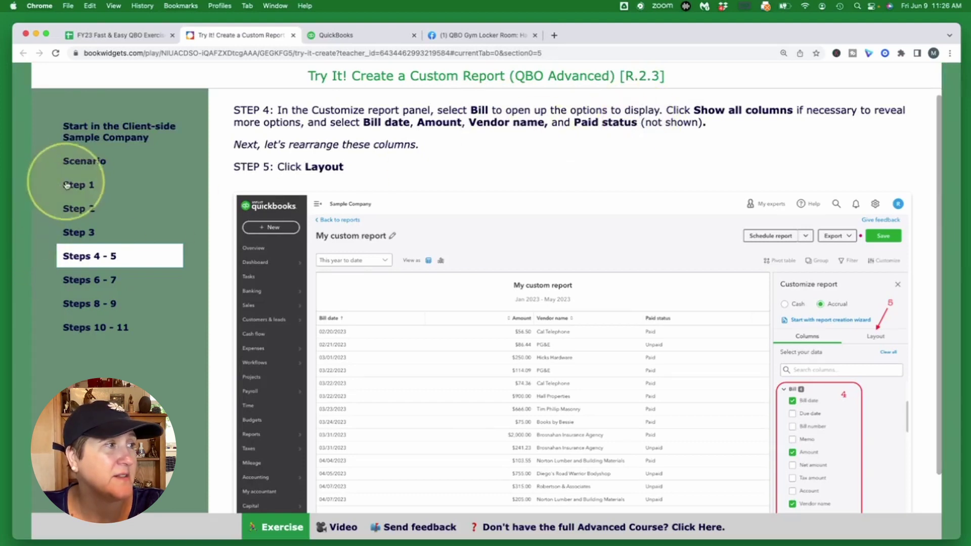
click(90, 161)
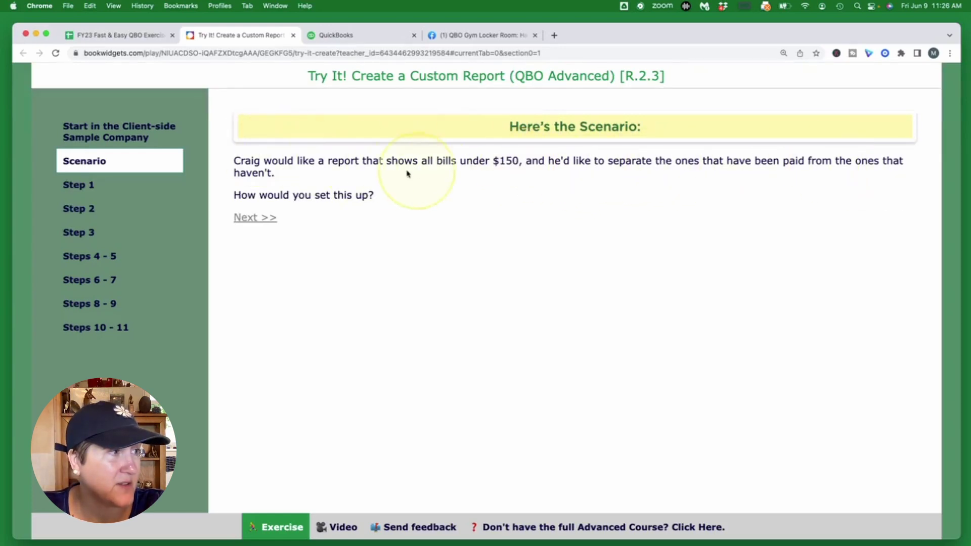
click(77, 262)
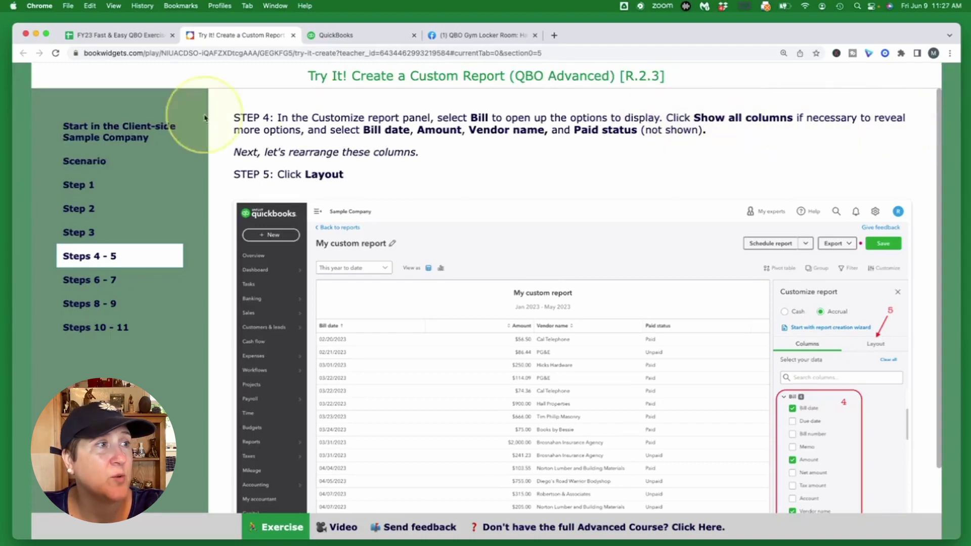
scroll(237, 114, down, 1)
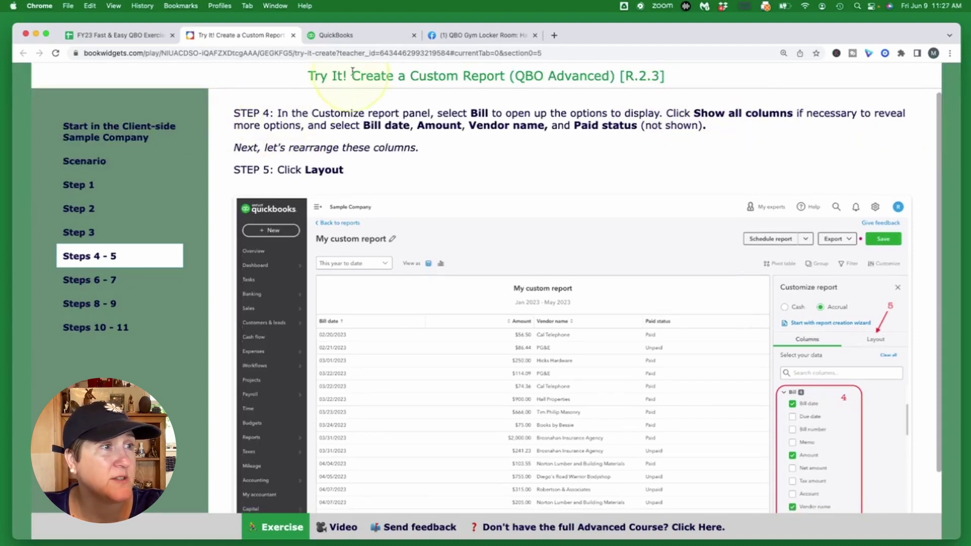
Step: Switch to QuickBooks, look through the available column categories, and expand Bill under Expense
click(363, 36)
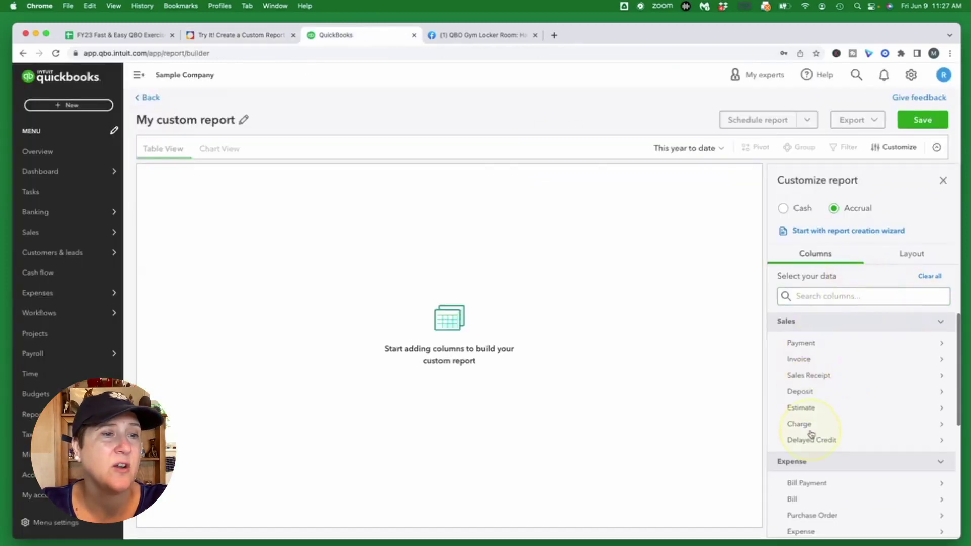
scroll(810, 434, down, 6)
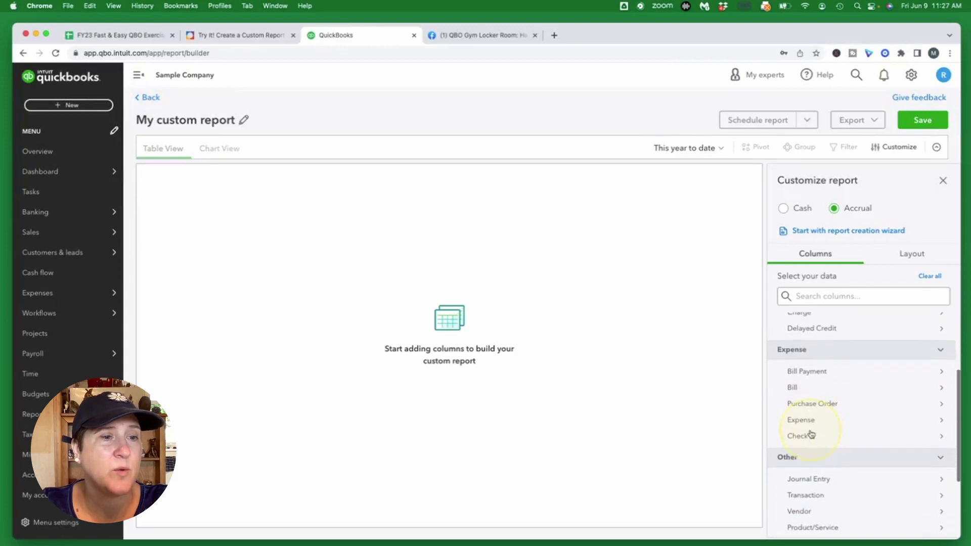
scroll(810, 434, down, 3)
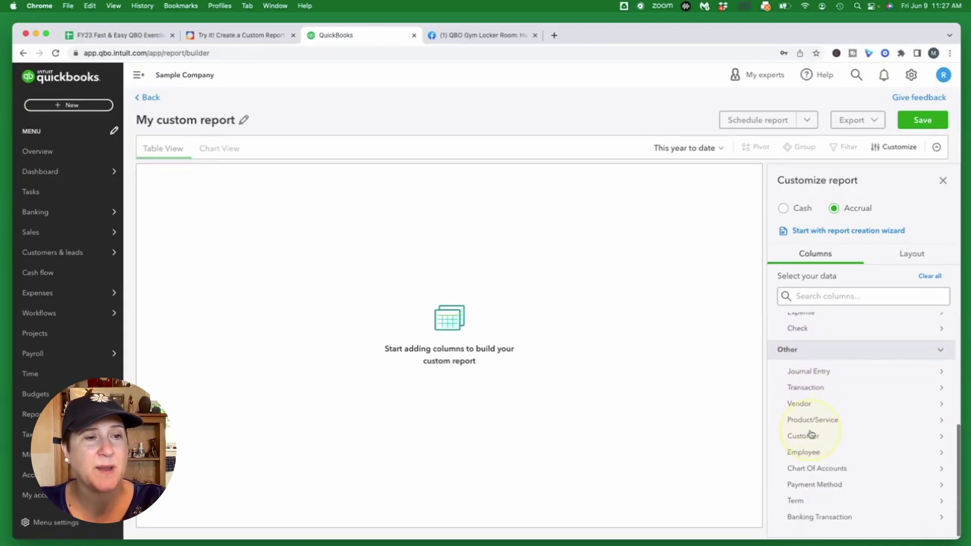
scroll(811, 433, up, 10)
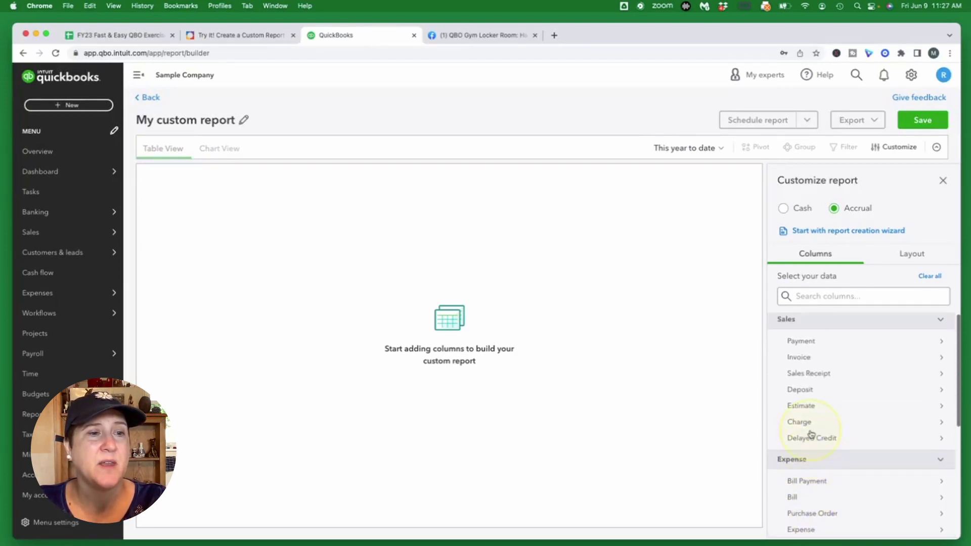
scroll(810, 434, up, 1)
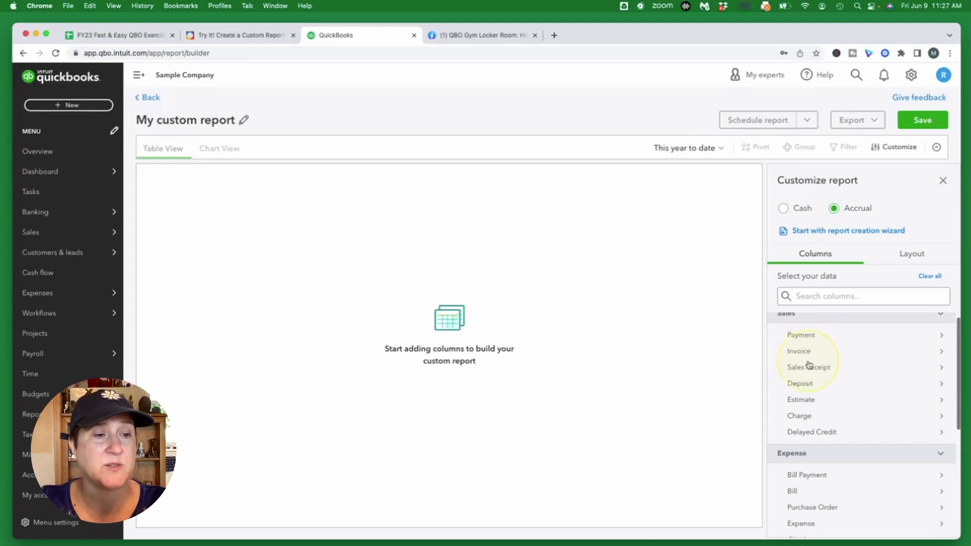
scroll(807, 359, down, 5)
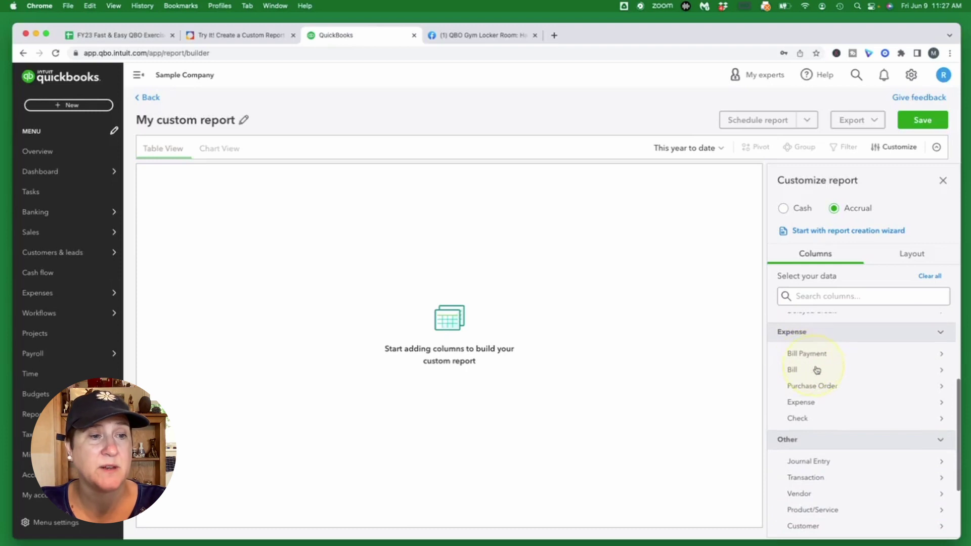
click(793, 370)
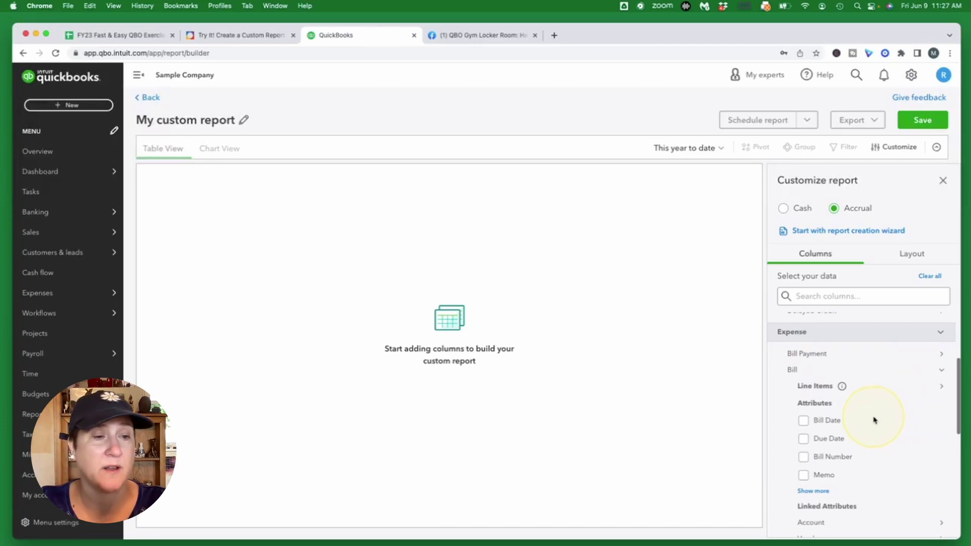
Step: Compare the Bill attributes and linked attributes in the report builder with the columns listed in the exercise's Step 4
scroll(846, 399, down, 2)
scroll(846, 399, down, 1)
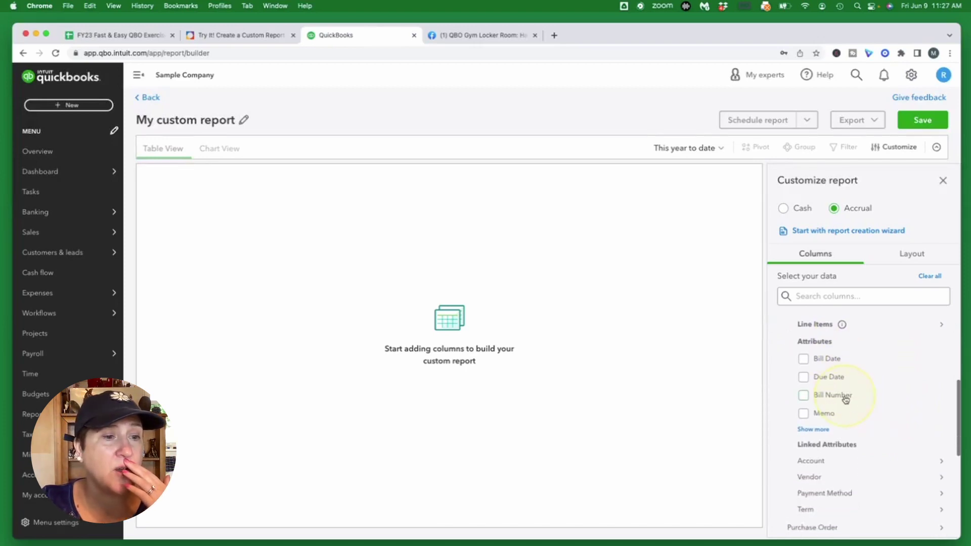
scroll(875, 397, up, 1)
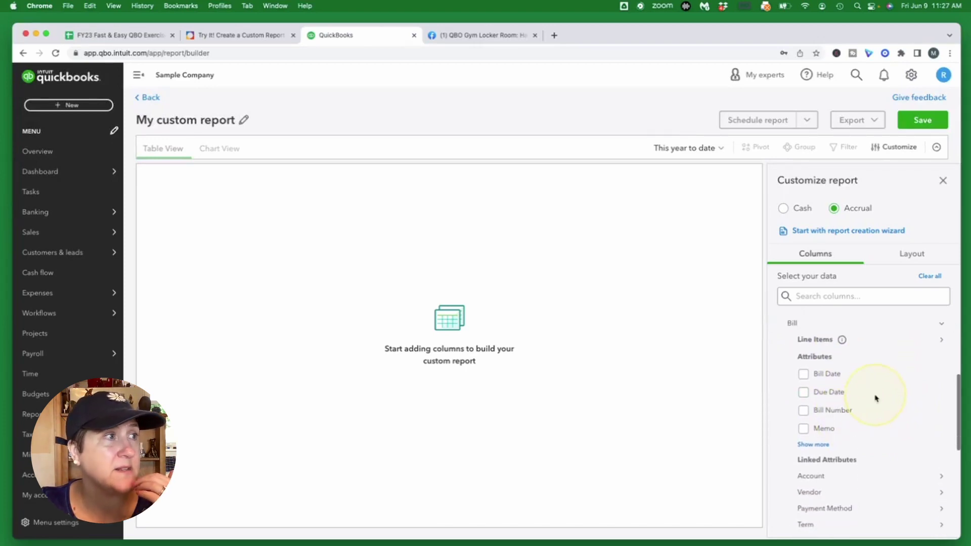
click(261, 39)
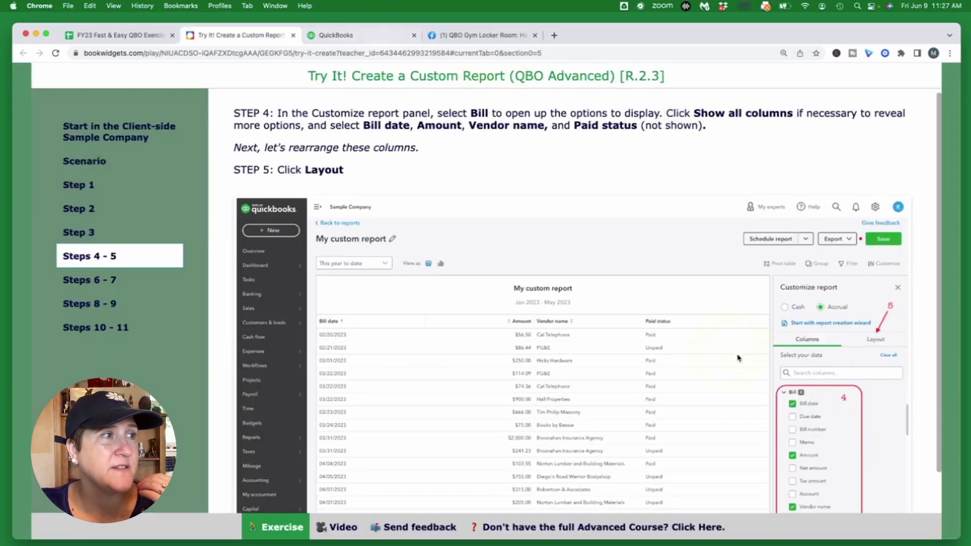
click(356, 37)
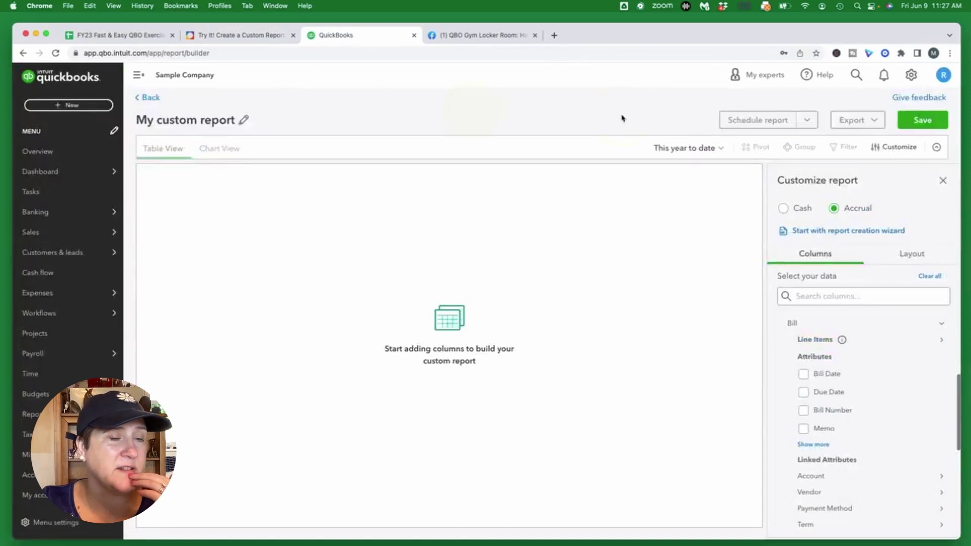
scroll(891, 403, down, 2)
scroll(891, 403, down, 2)
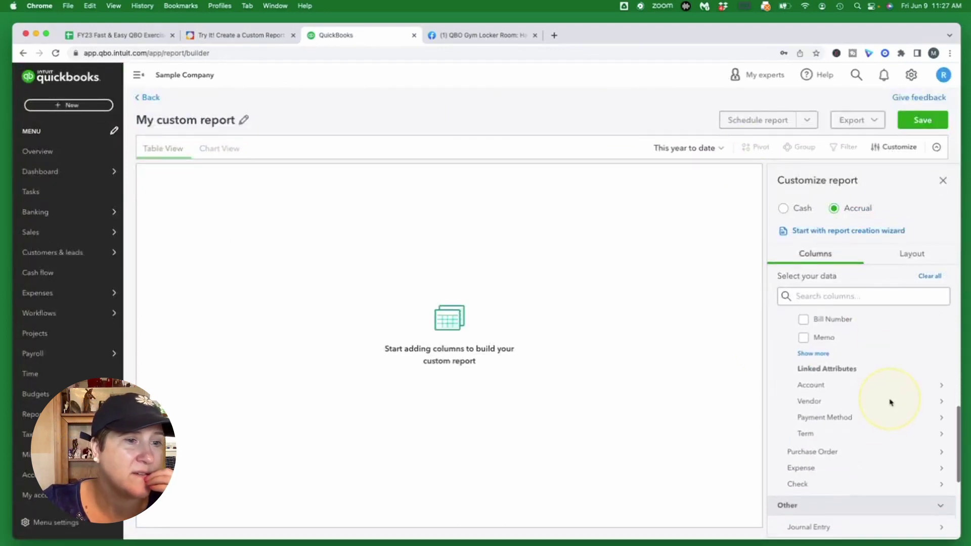
scroll(891, 403, up, 4)
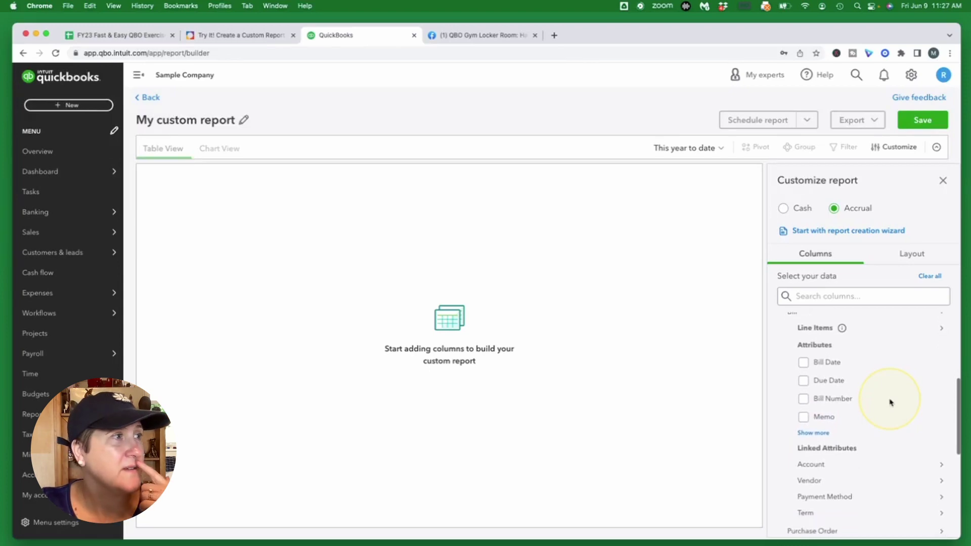
Step: Recheck the Steps 4 - 5 text and screenshot for the required Bill columns, and return to the QuickBooks report builder
click(246, 33)
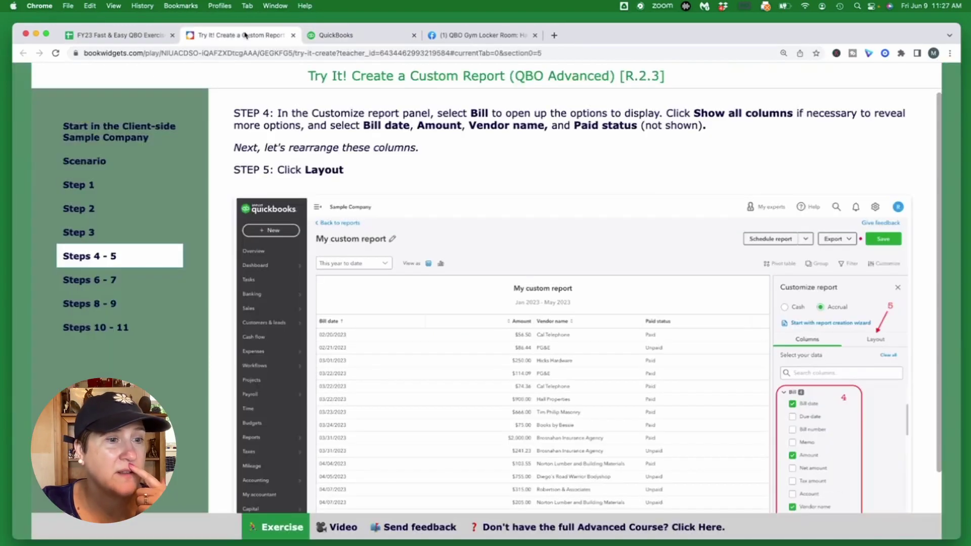
scroll(848, 437, down, 2)
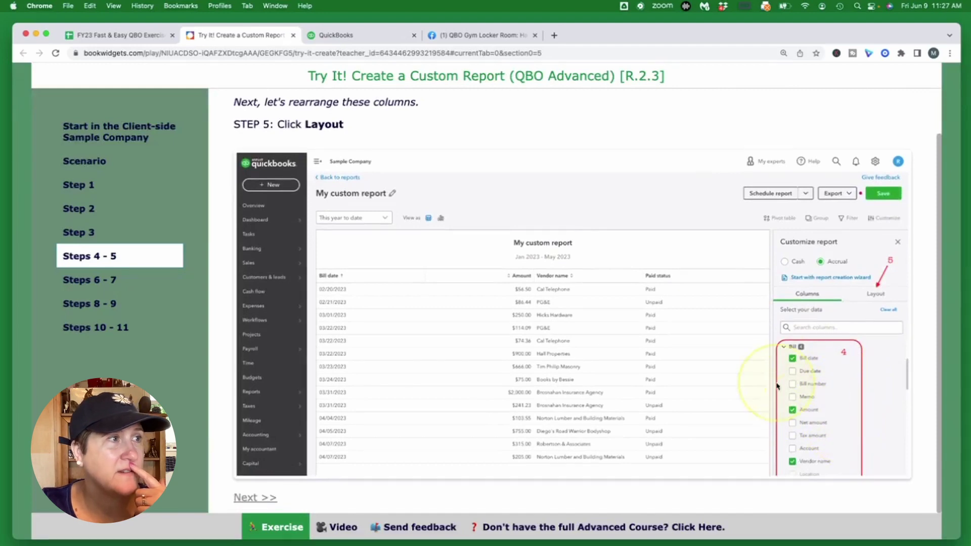
click(374, 37)
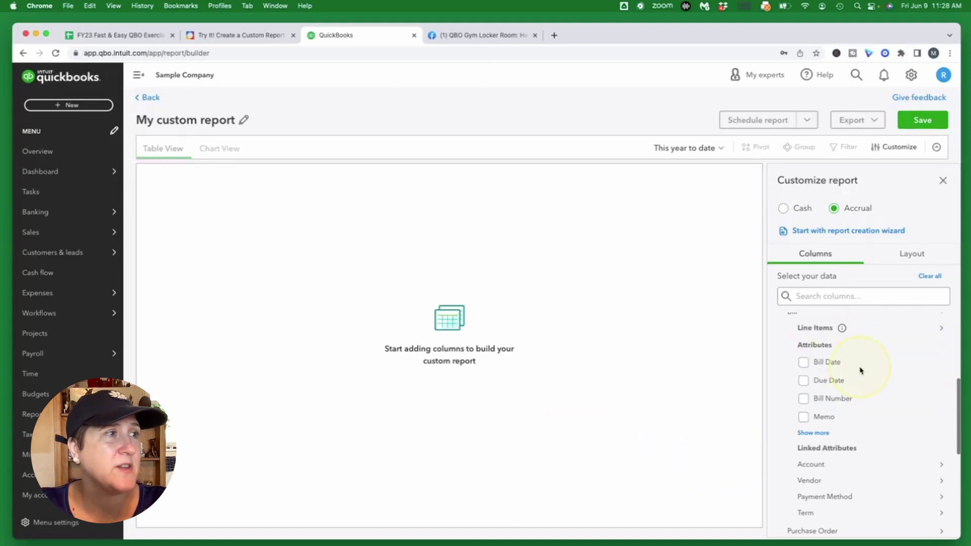
scroll(860, 368, down, 1)
click(251, 36)
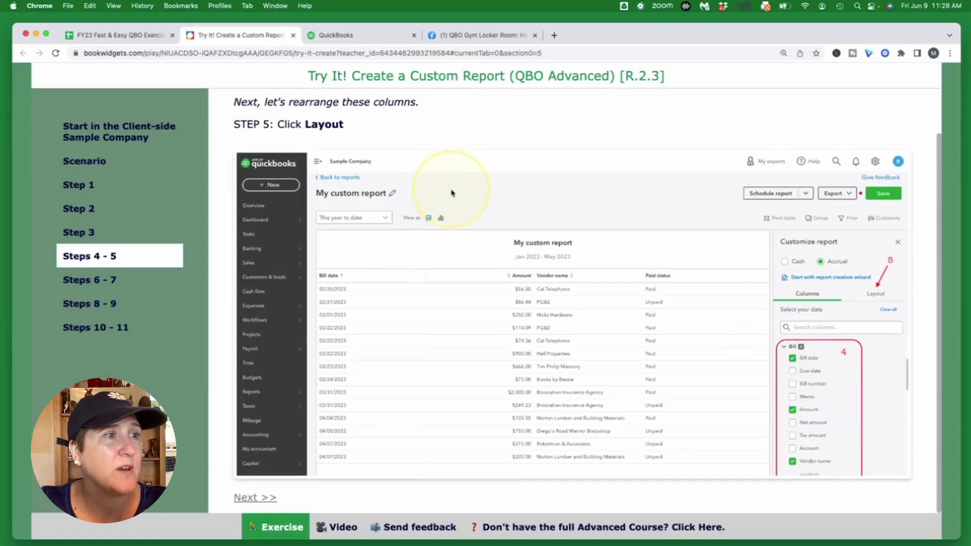
scroll(452, 191, up, 2)
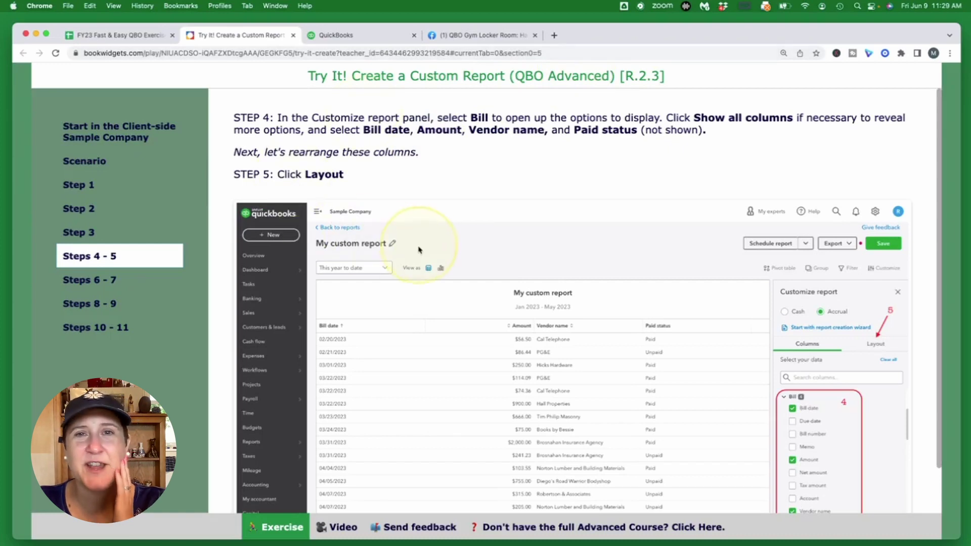
scroll(443, 266, down, 3)
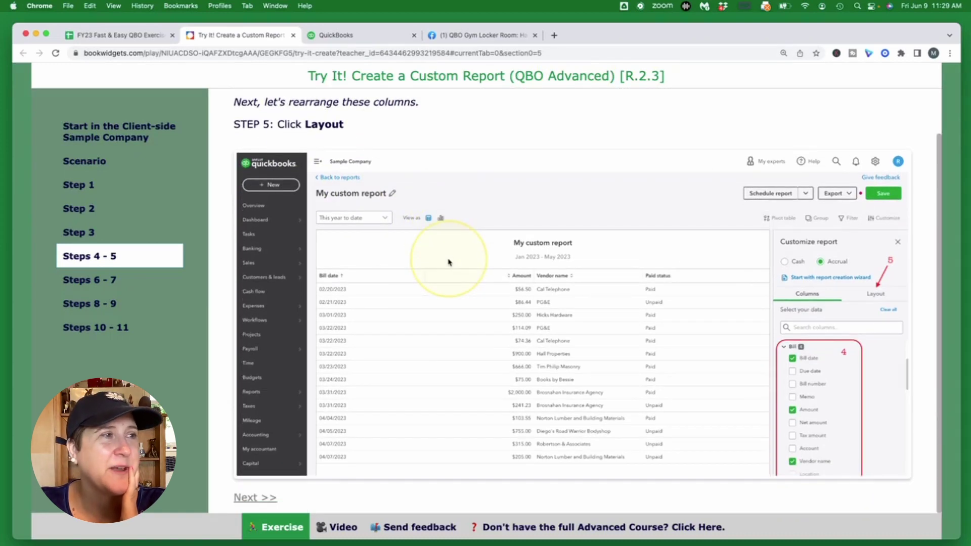
scroll(448, 262, up, 3)
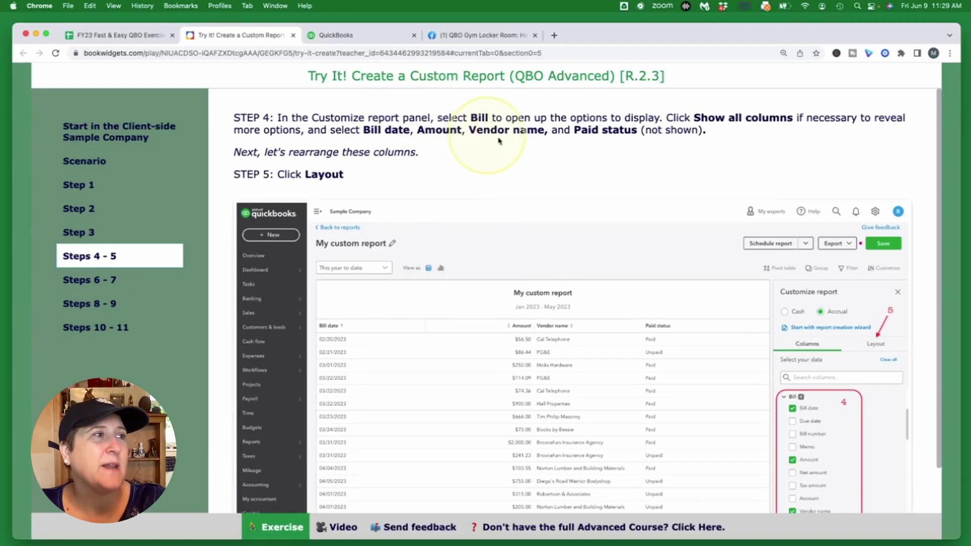
click(345, 35)
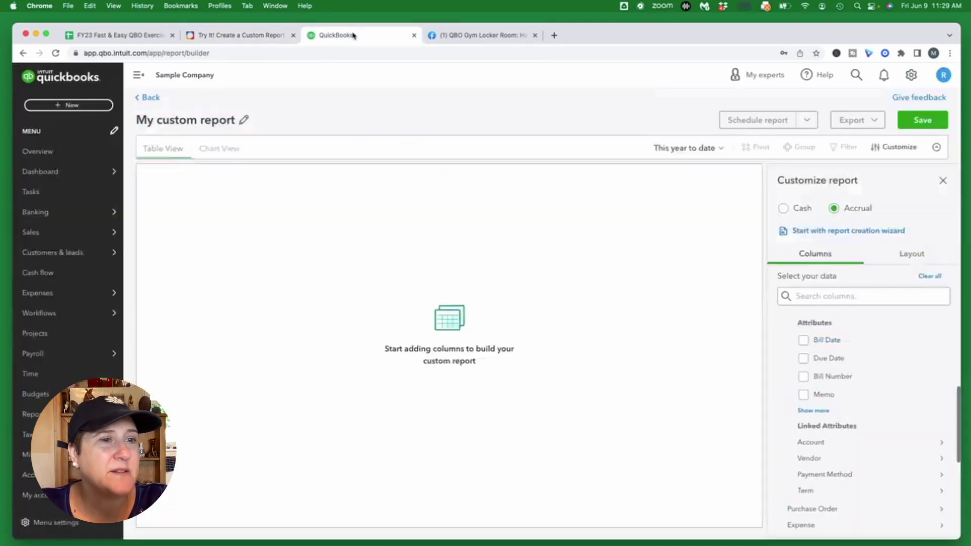
Step: Add the Bill attributes Bill Date, Amount and Paid Status as columns of the custom report
click(801, 341)
scroll(892, 405, down, 3)
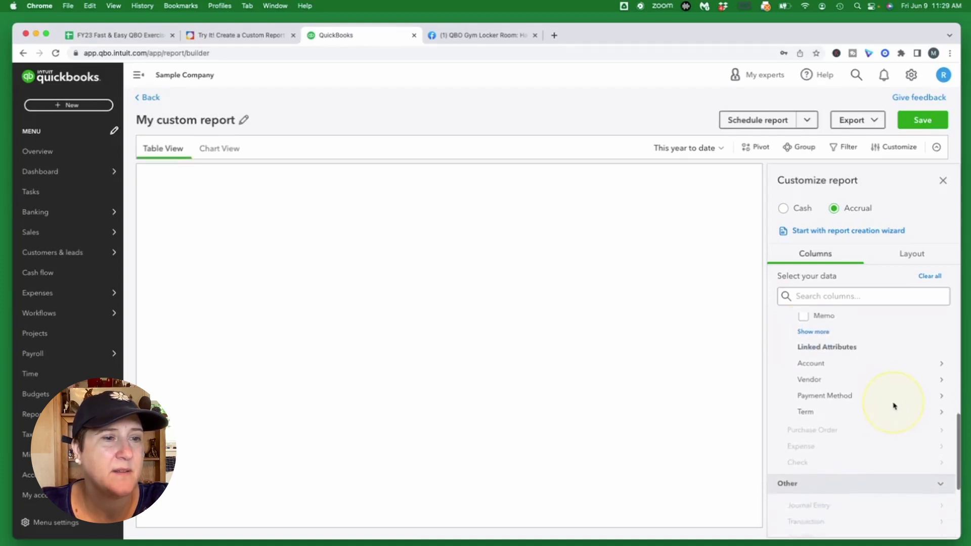
scroll(893, 404, up, 2)
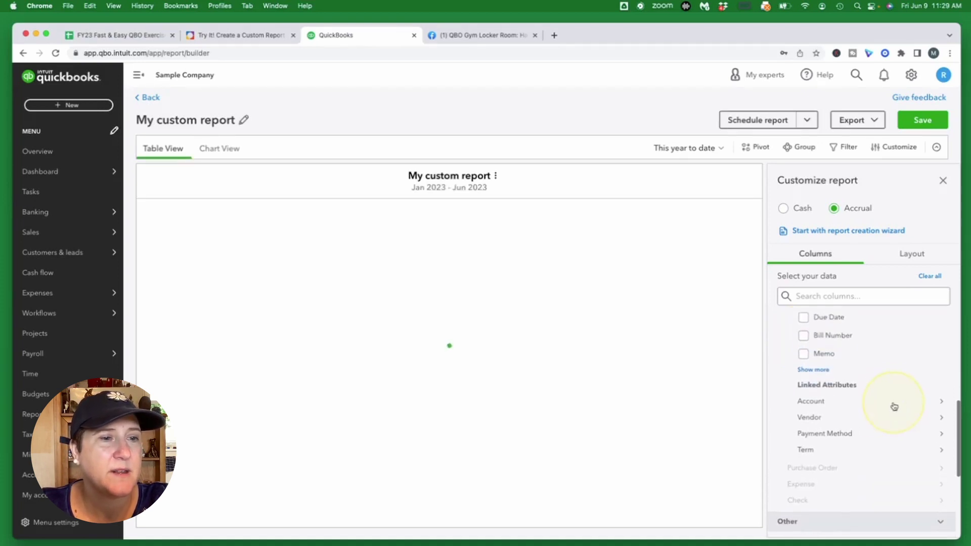
click(820, 369)
click(803, 373)
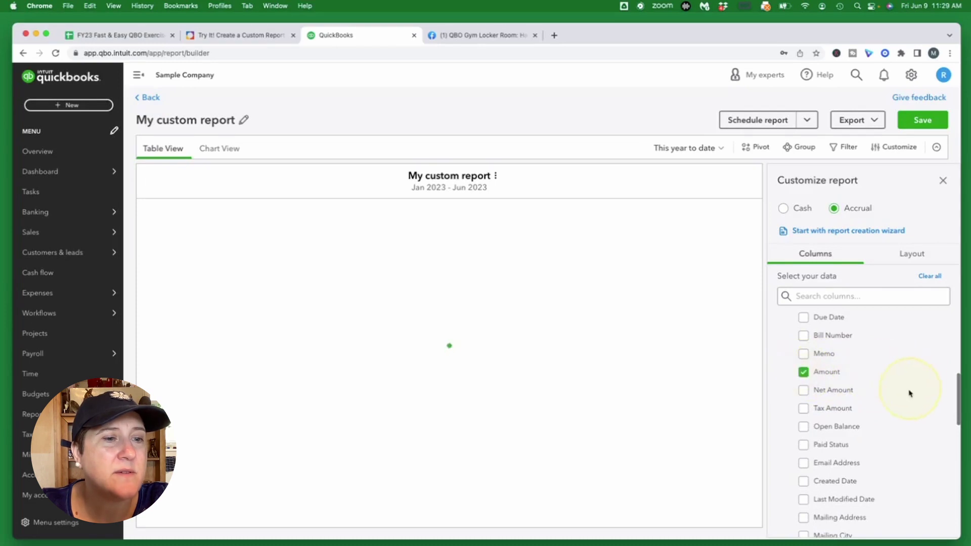
scroll(908, 393, down, 3)
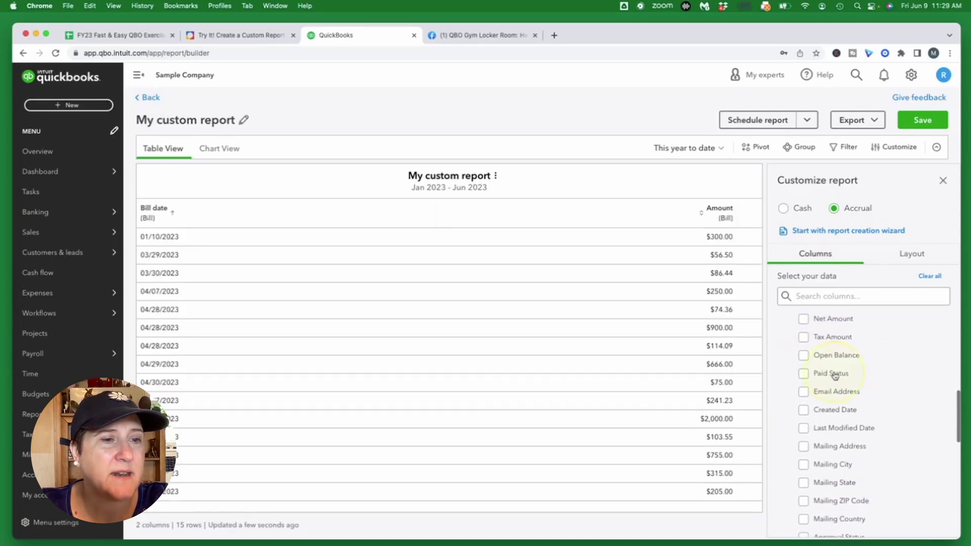
click(803, 374)
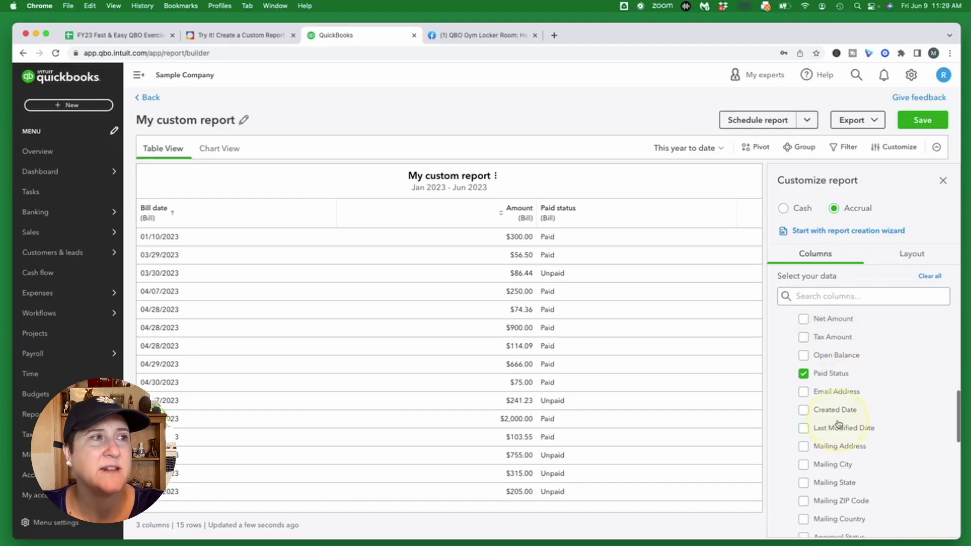
Step: Recheck the exercise's Step 4 and look through the Bill attributes and Line Items in QuickBooks for the vendor name column
click(244, 36)
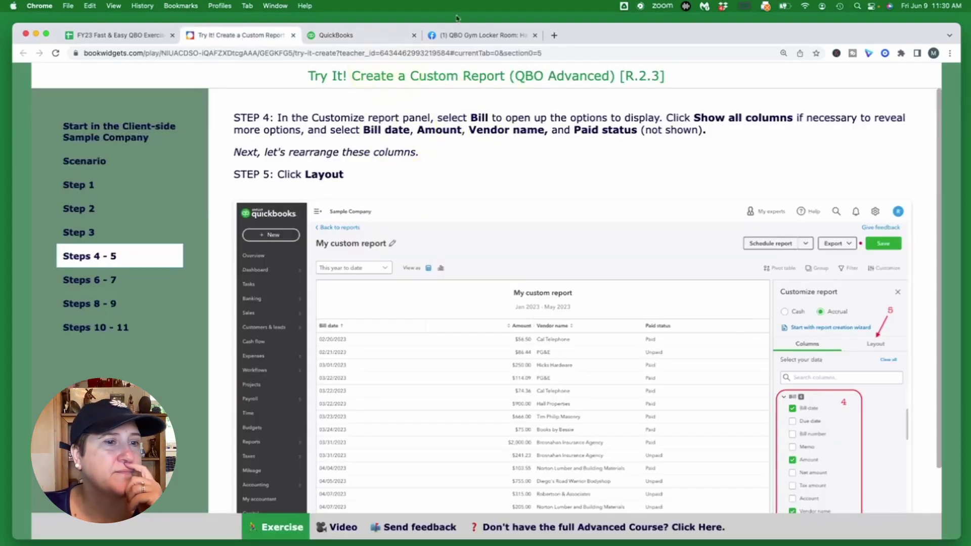
click(374, 38)
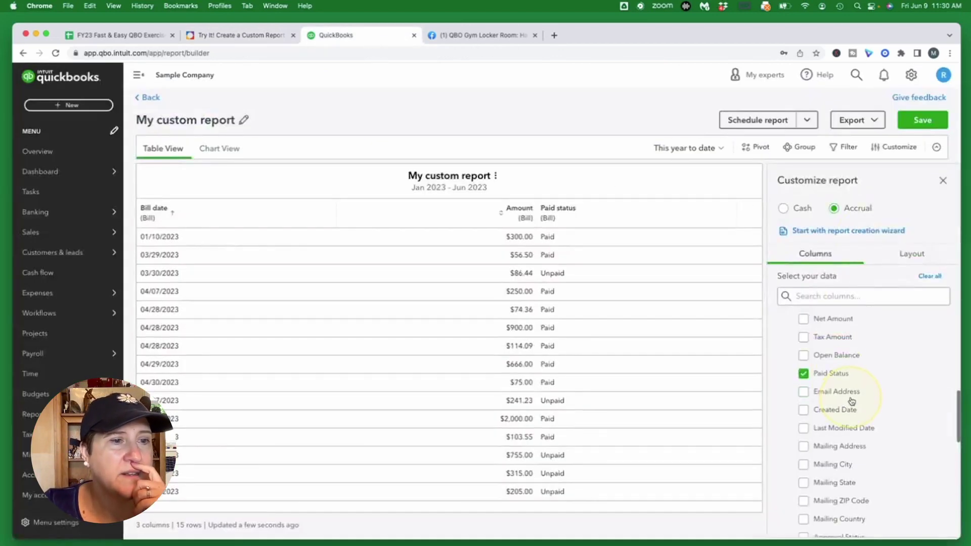
scroll(852, 401, up, 5)
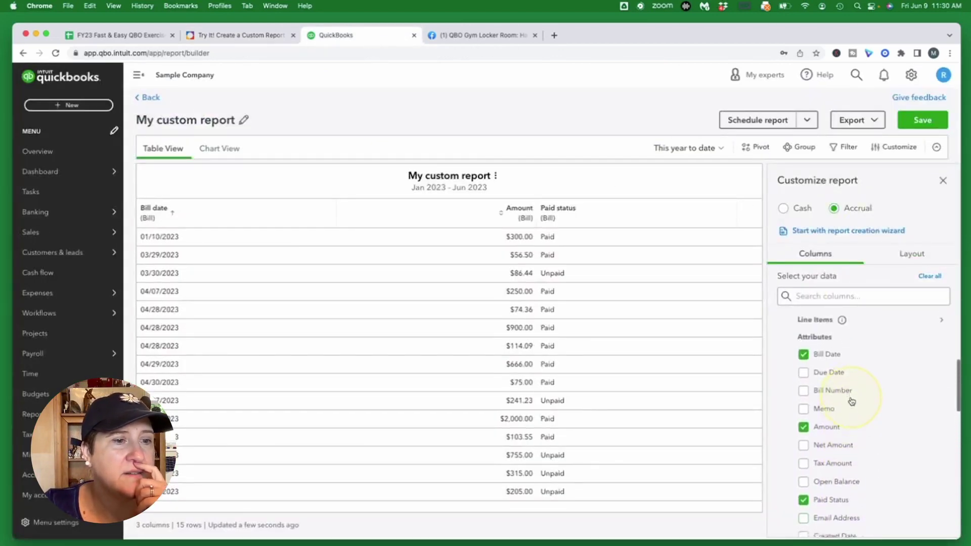
scroll(852, 401, down, 5)
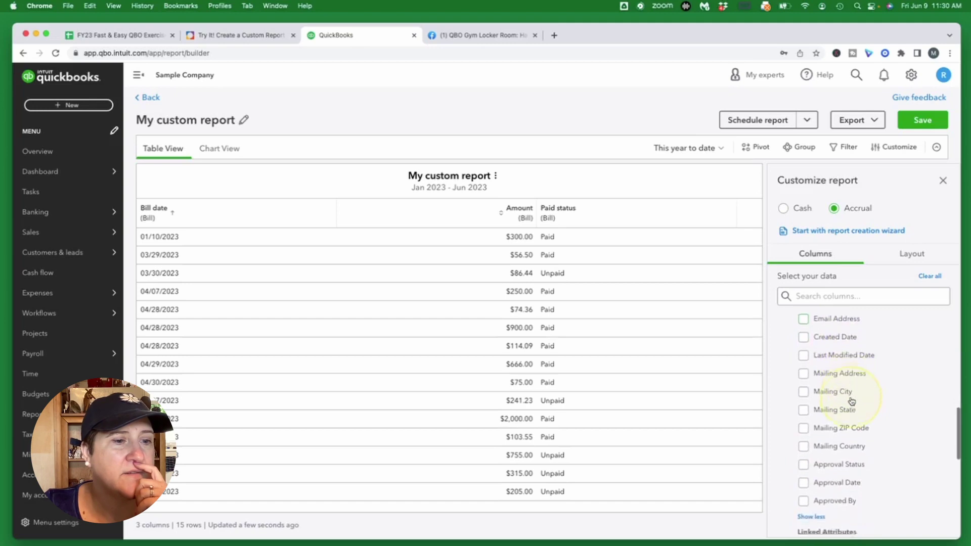
scroll(851, 401, down, 3)
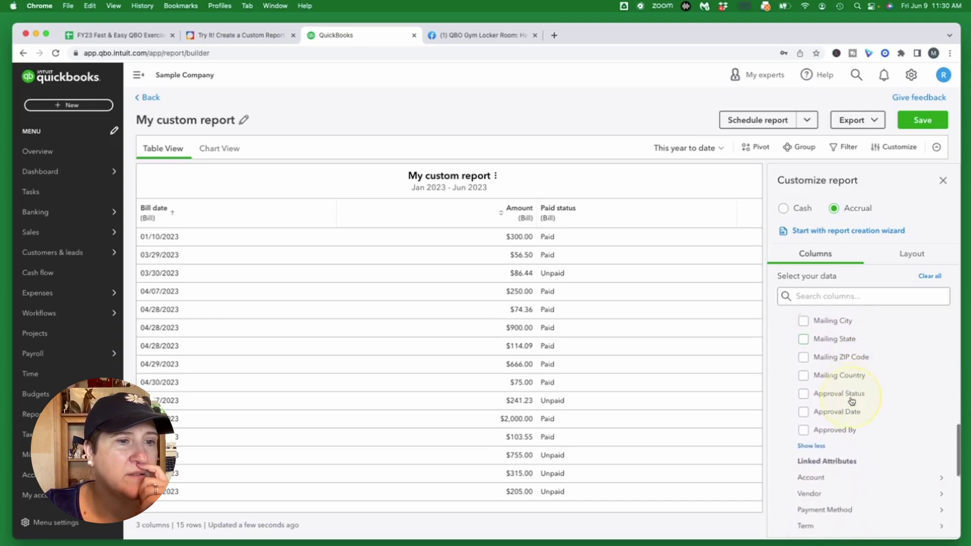
scroll(852, 401, up, 5)
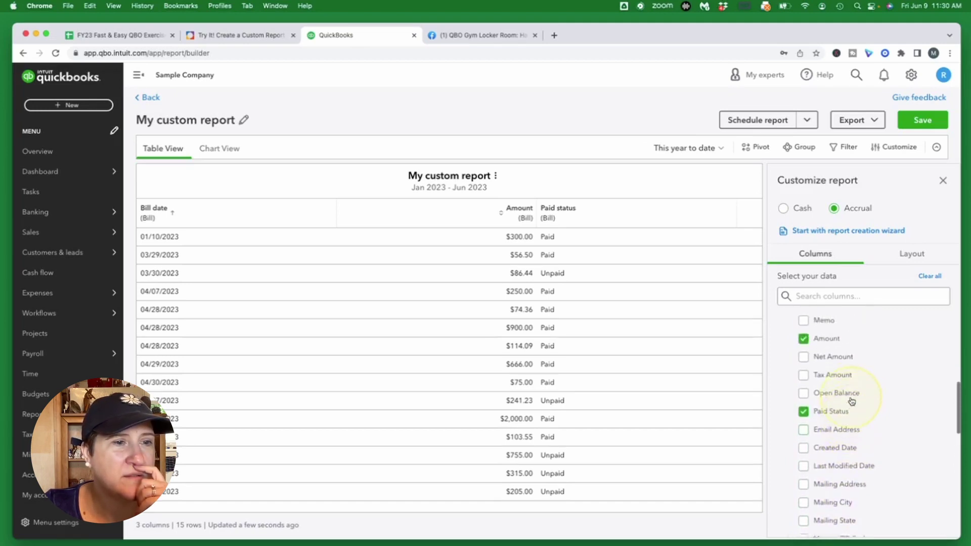
scroll(851, 401, up, 3)
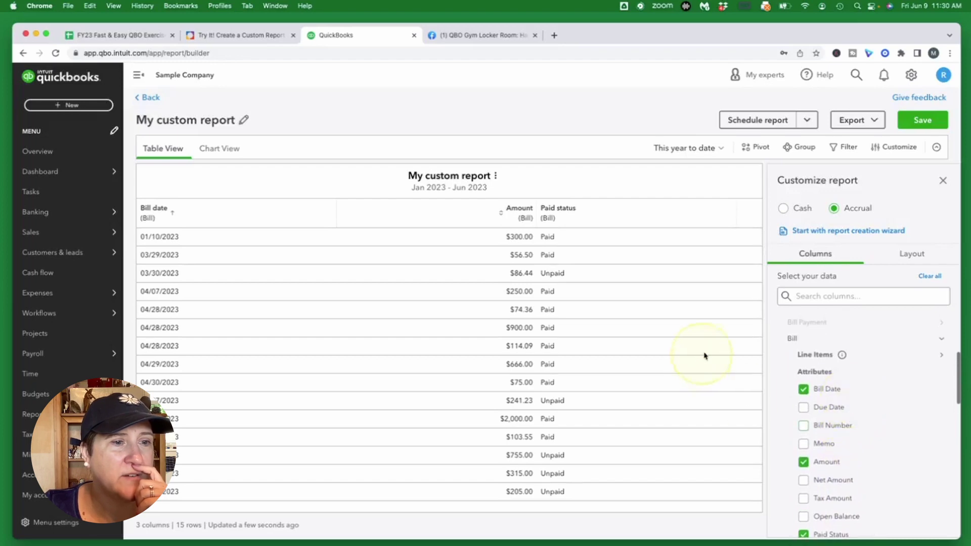
mouse_move(842, 355)
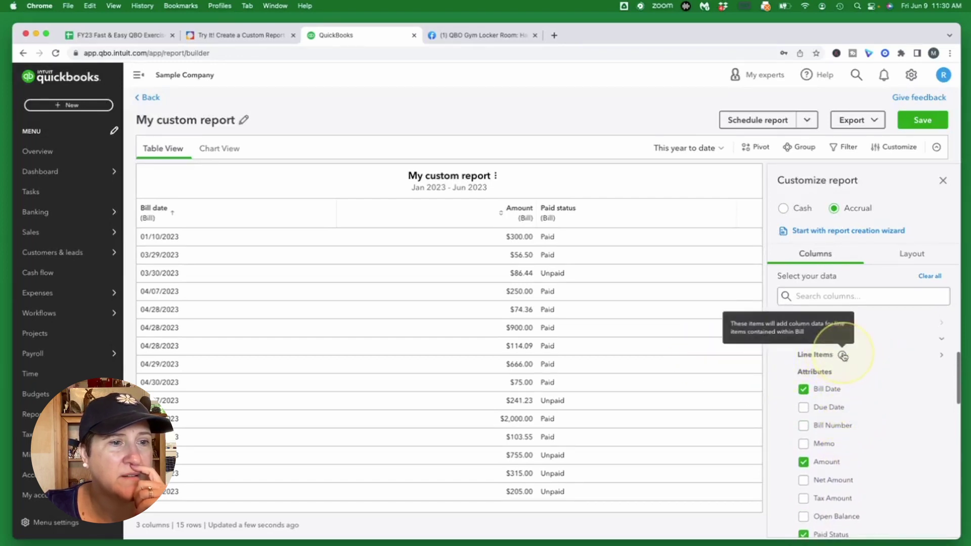
click(843, 355)
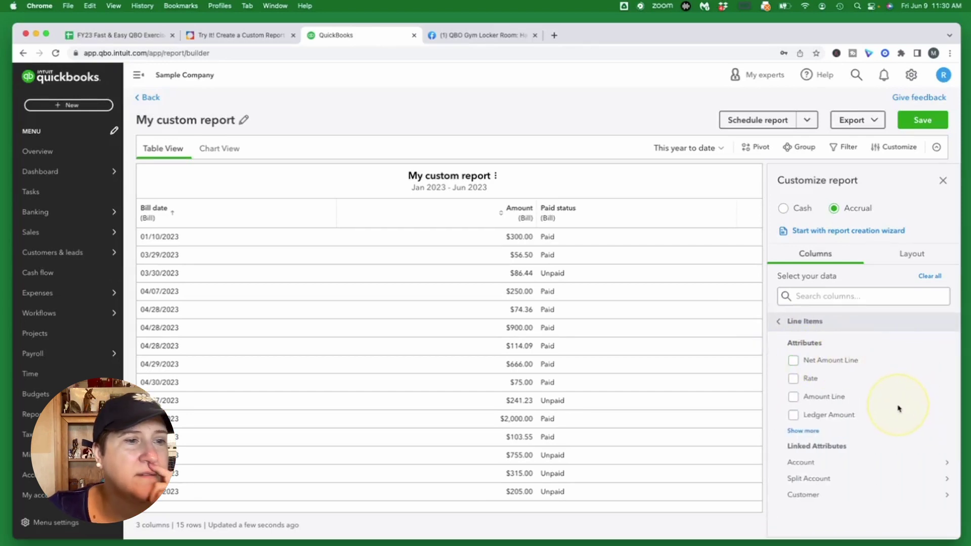
click(780, 324)
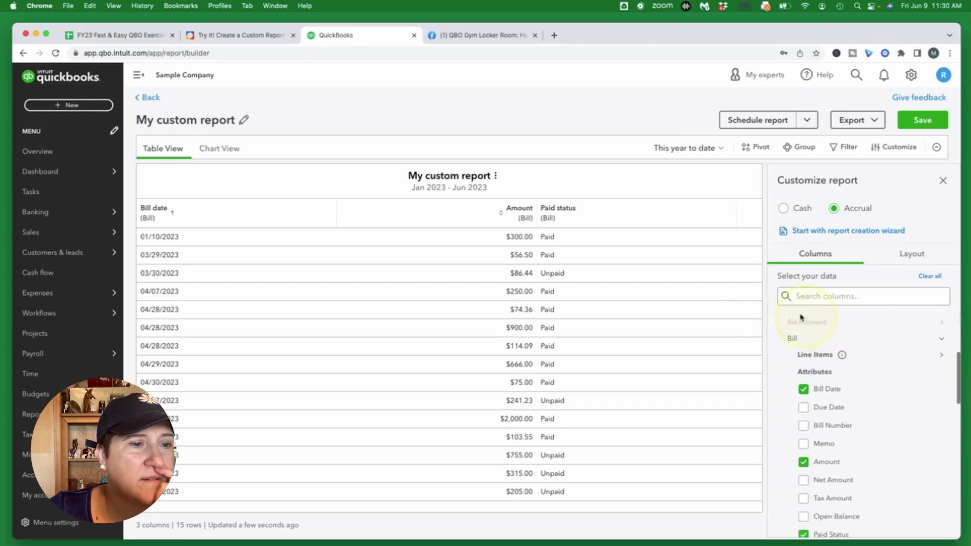
Step: Add the Vendor Name column from the Vendor linked attributes of Bill
scroll(880, 386, down, 5)
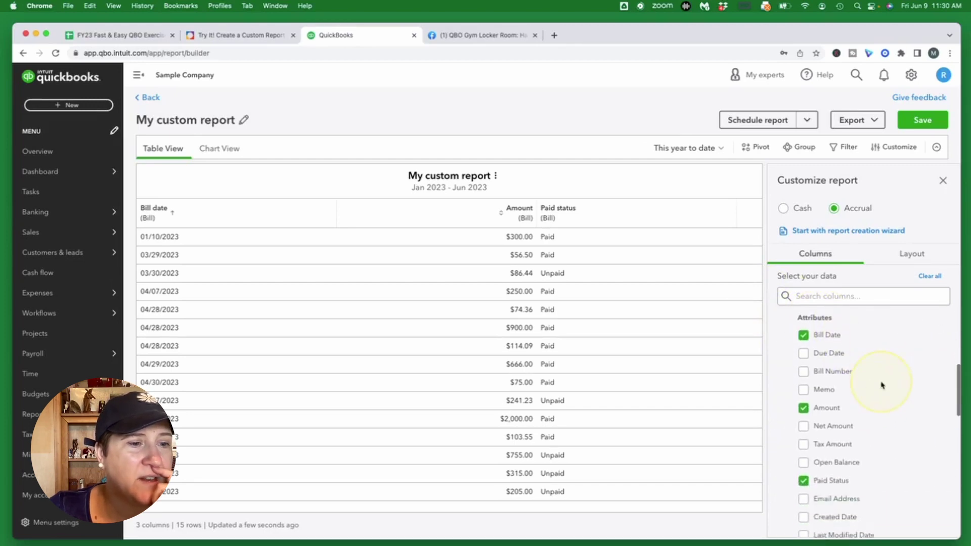
scroll(880, 385, down, 4)
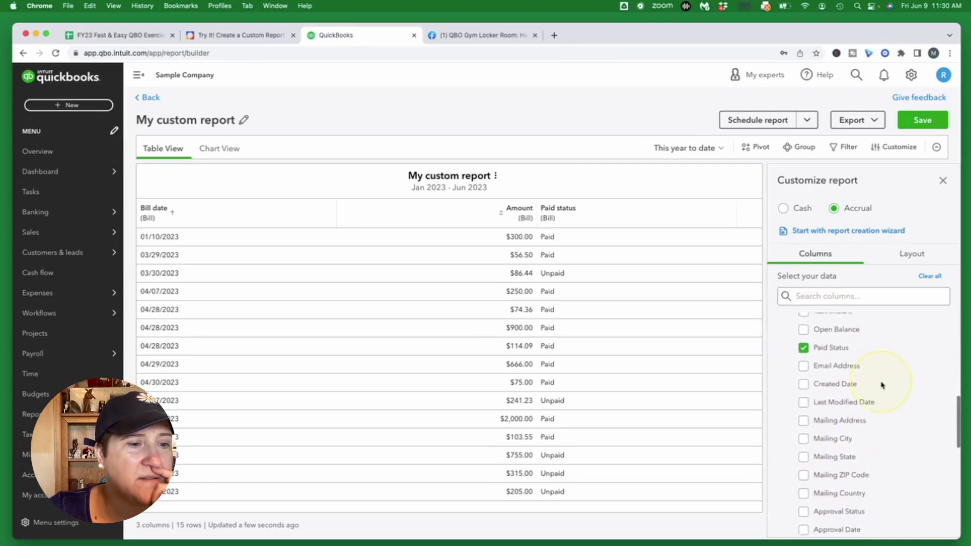
scroll(880, 385, down, 4)
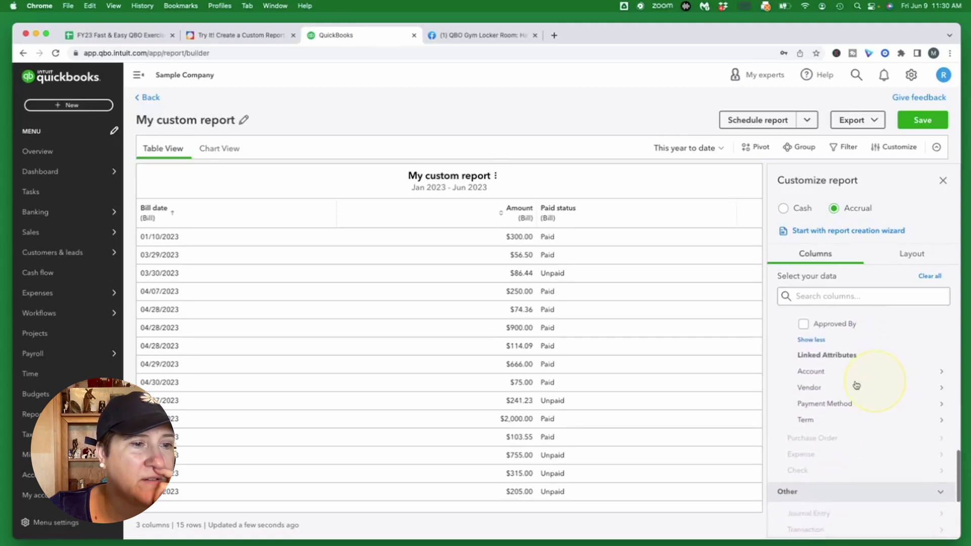
click(810, 388)
scroll(883, 388, down, 1)
click(813, 361)
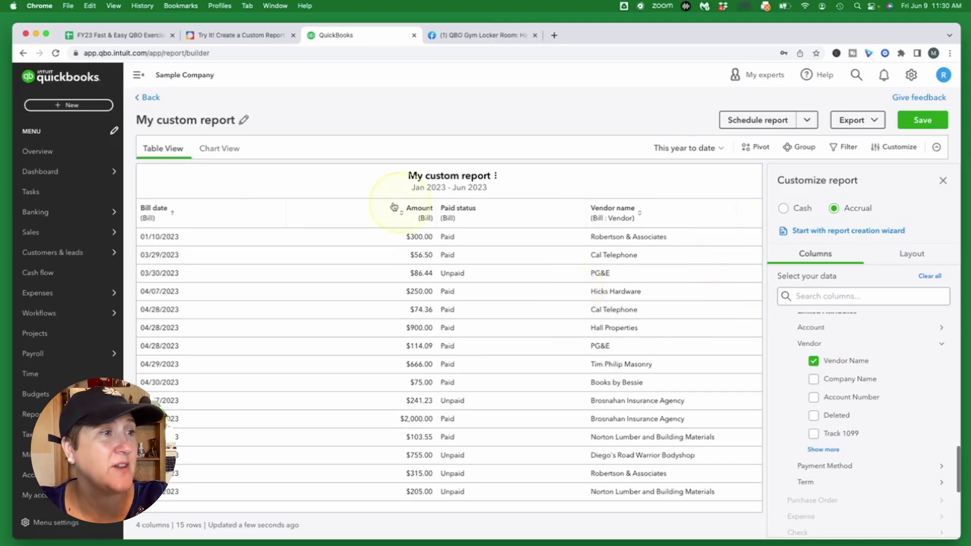
Step: Check the selected columns against the exercise's Steps 4 - 5, and open the column layout settings in the QuickBooks report builder
click(267, 36)
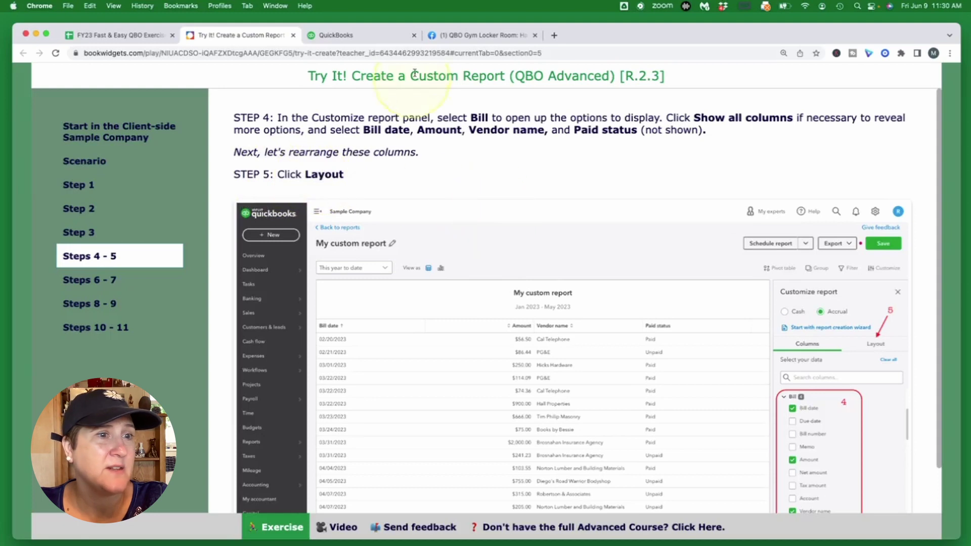
click(344, 35)
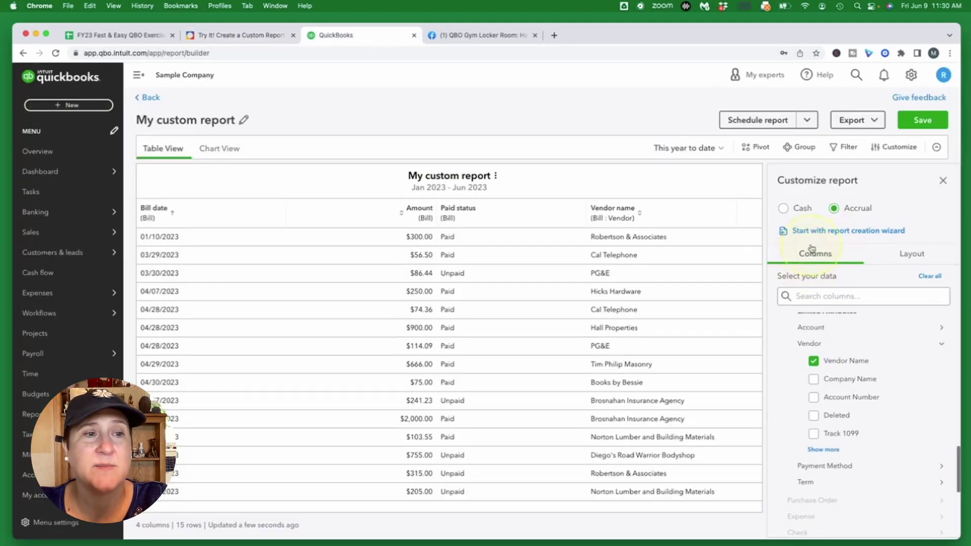
click(912, 256)
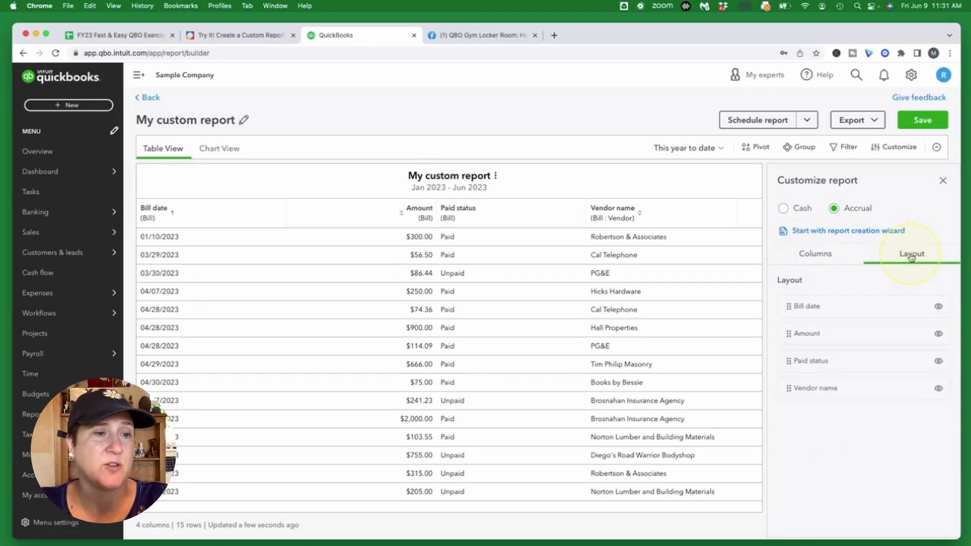
Step: Read Steps 6 - 7 in the exercise, and in the QuickBooks report layout move Vendor name between Bill date and Amount
click(218, 37)
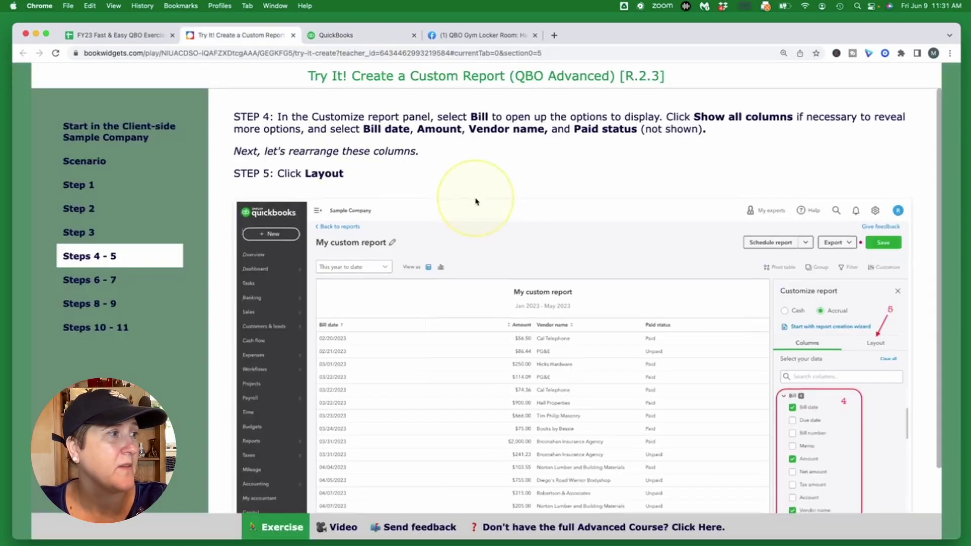
click(130, 279)
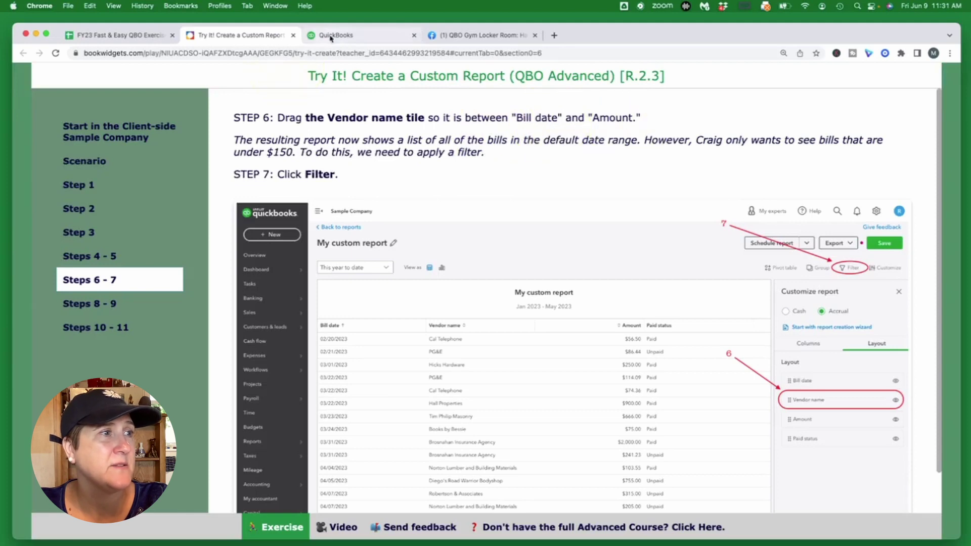
click(352, 39)
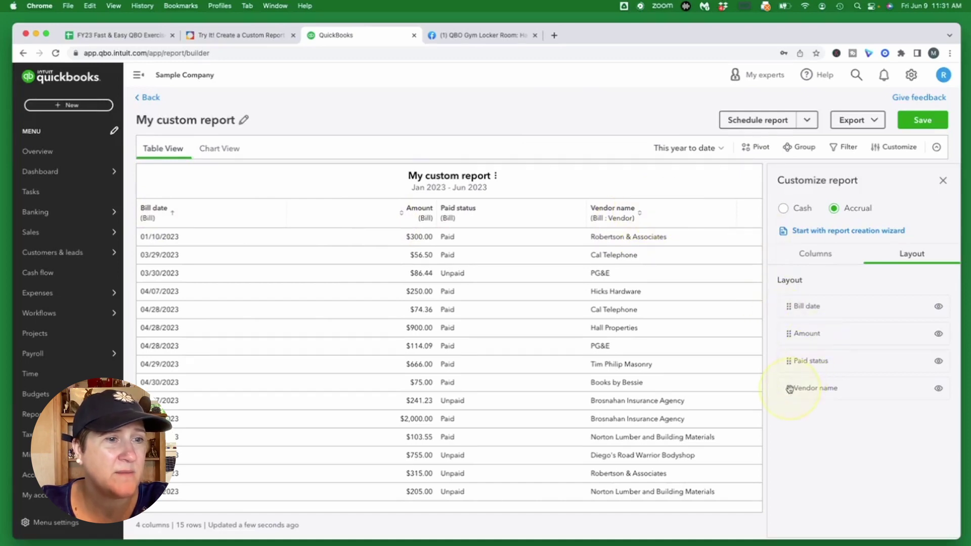
drag(788, 387, 788, 331)
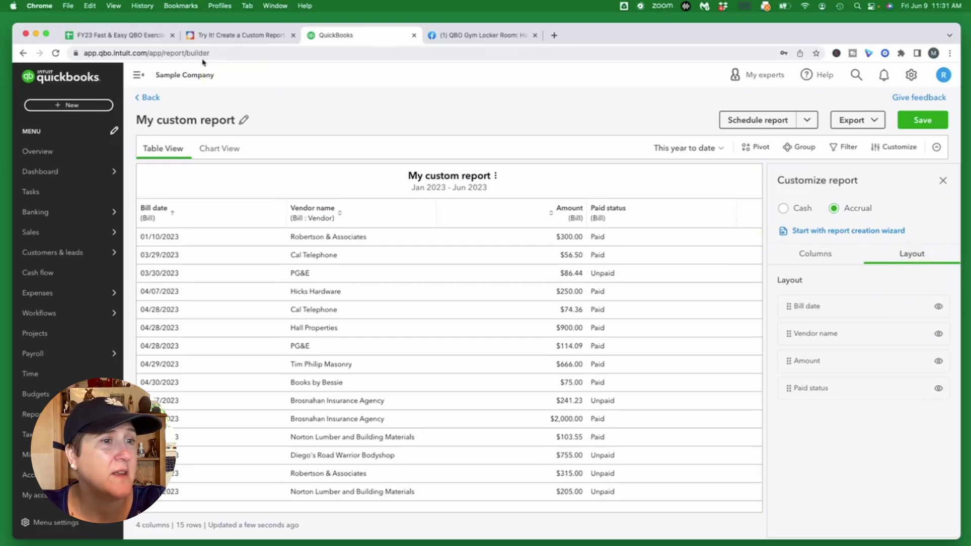
Step: Reread the exercise's Steps 6 - 7, comparing the date range and filter instructions with the report in QuickBooks
click(236, 37)
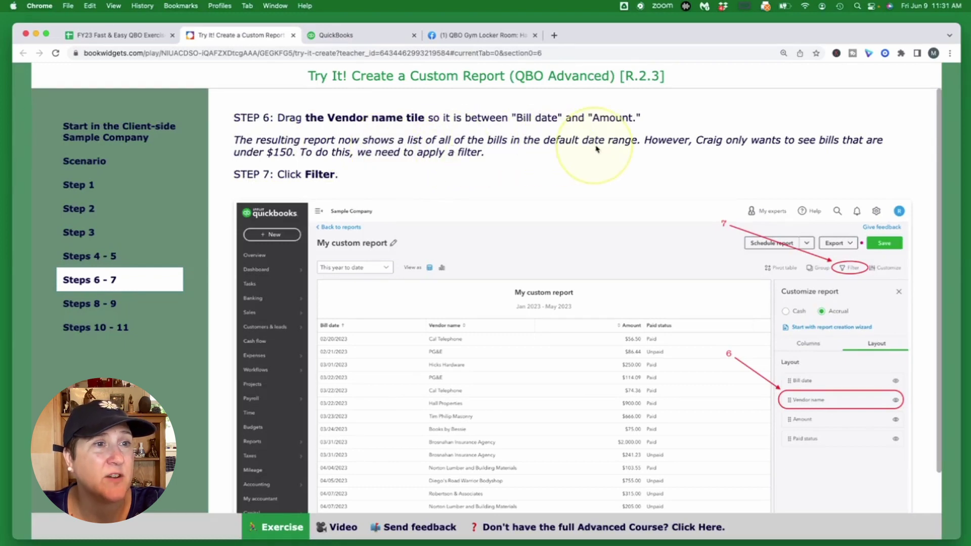
click(366, 38)
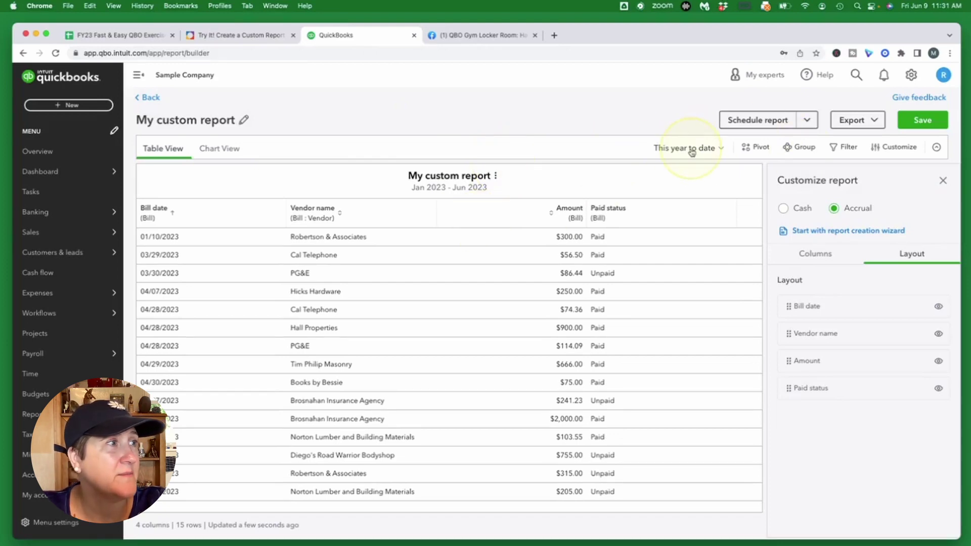
click(239, 38)
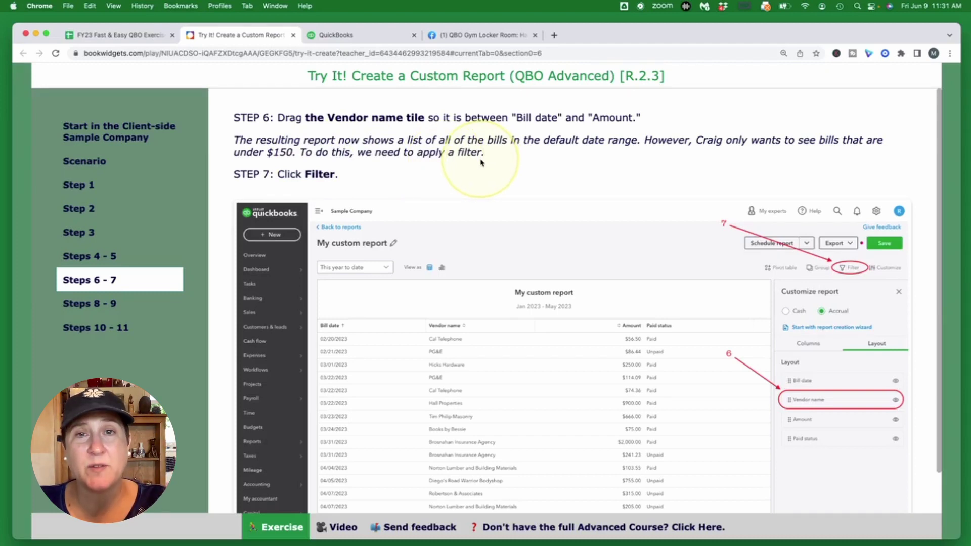
scroll(481, 162, down, 1)
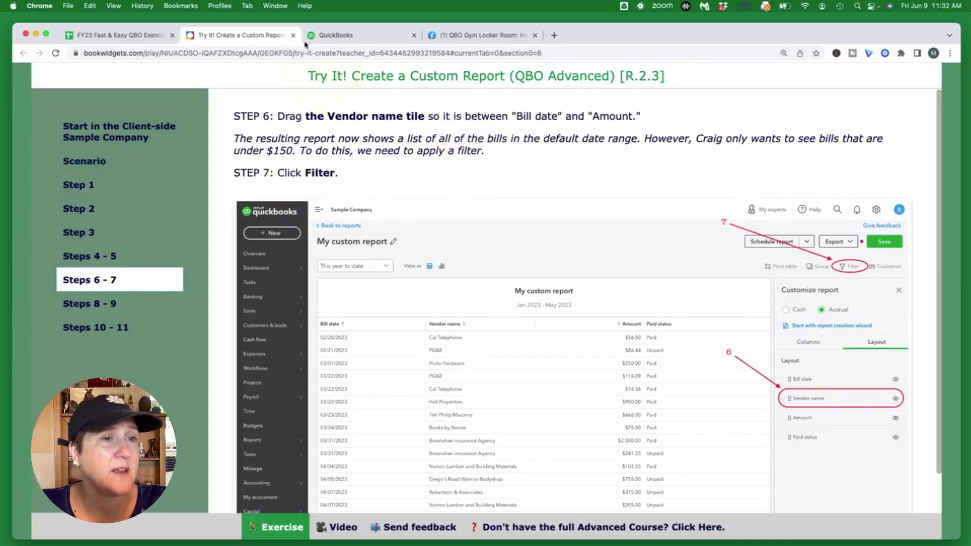
Step: Return to the QuickBooks report builder and open the report's filter settings
click(363, 35)
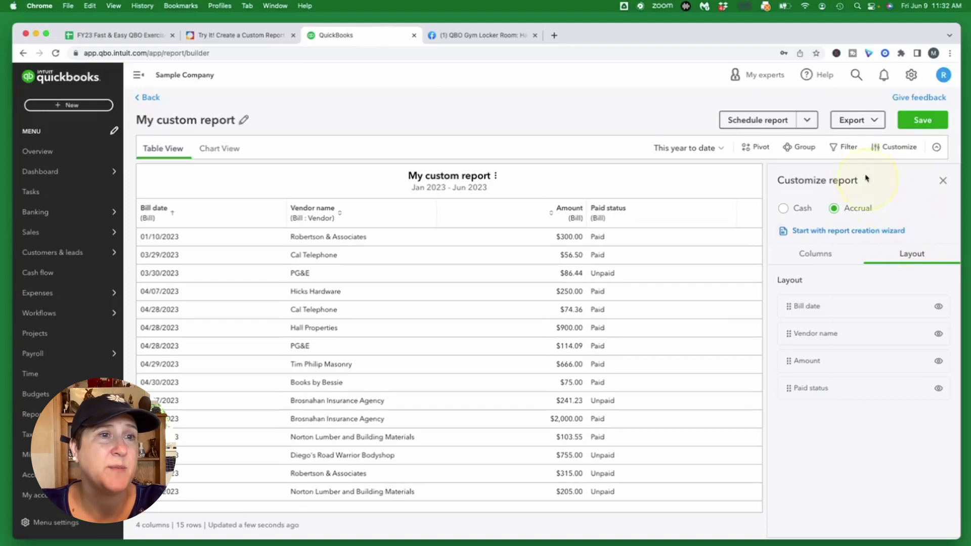
click(841, 148)
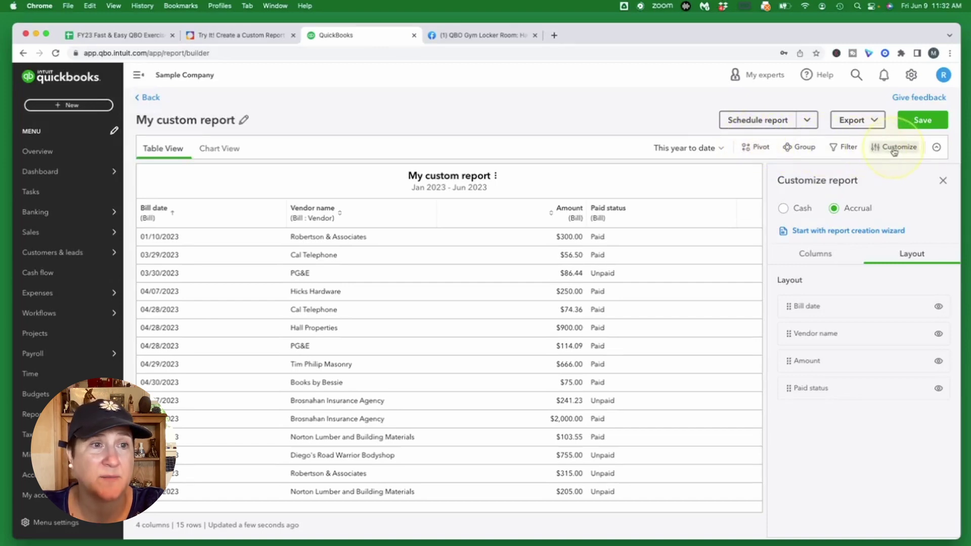
click(841, 147)
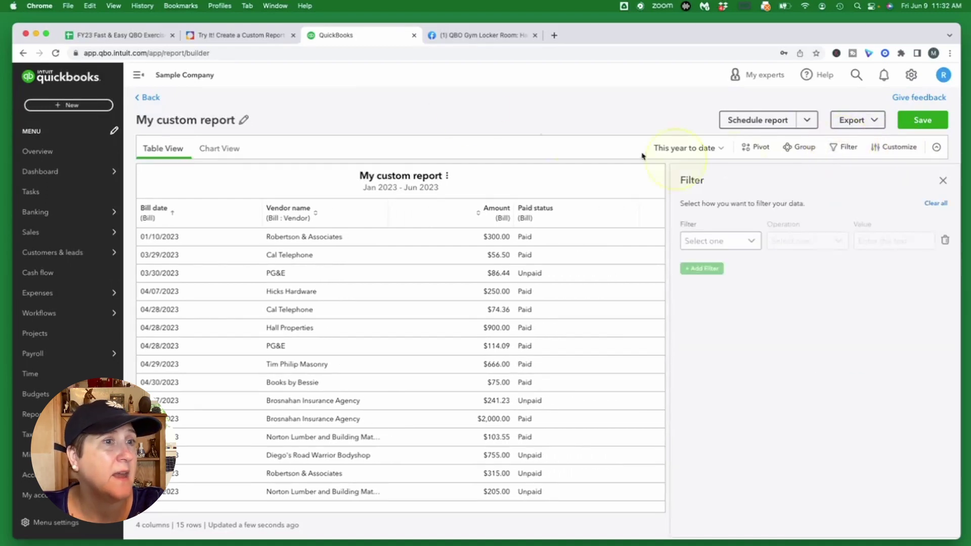
Step: Switch to the exercise and read Steps 8 - 9 for the filter and grouping instructions
click(245, 36)
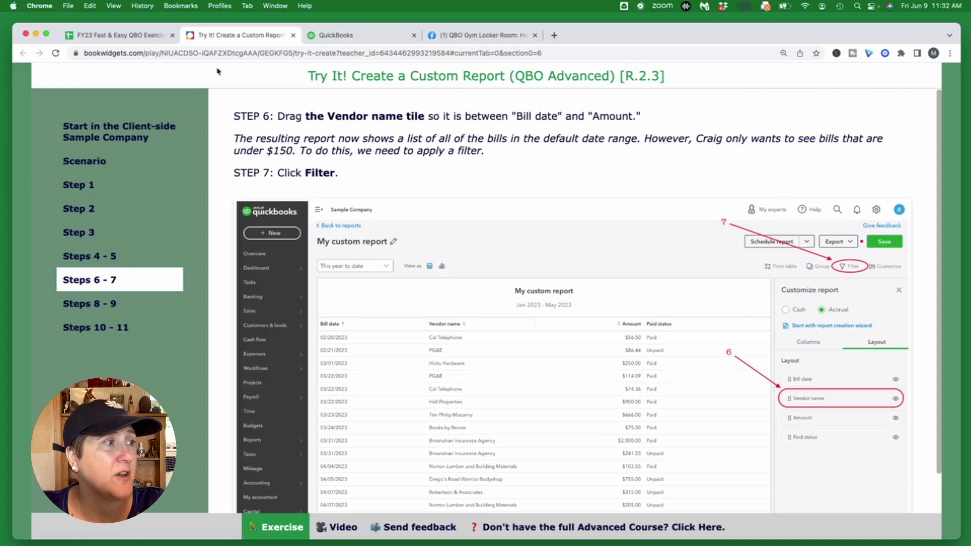
click(116, 303)
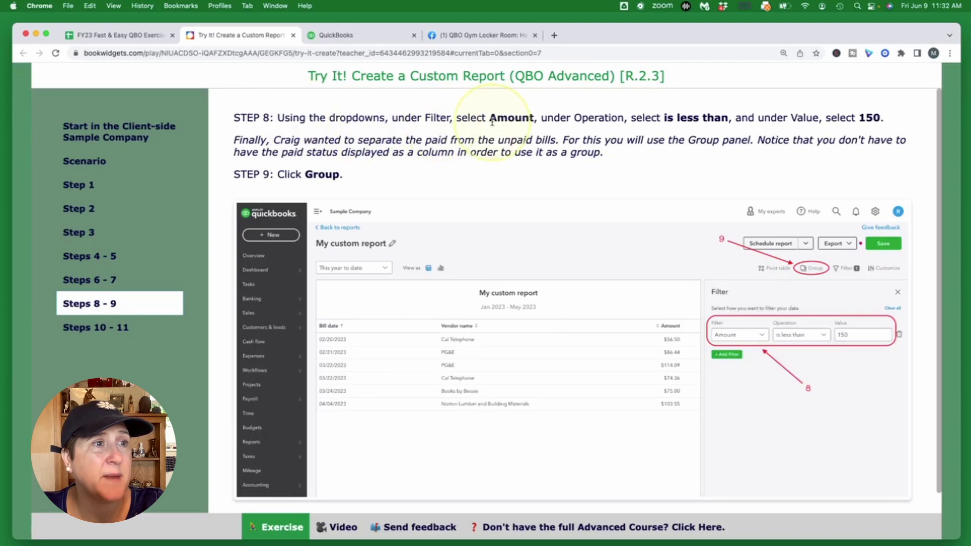
Step: Switch to the QuickBooks report builder and filter the report to bills whose Amount is less than 150
click(354, 35)
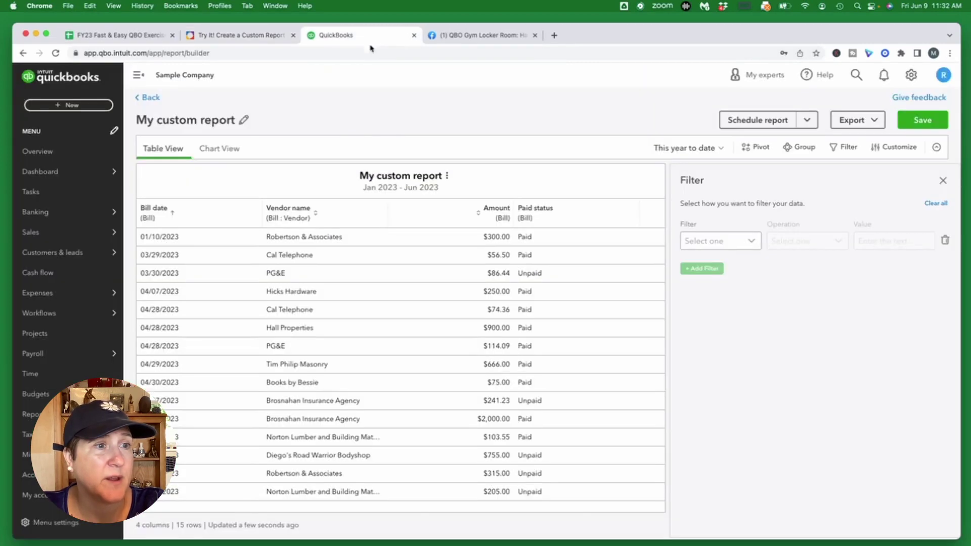
click(749, 242)
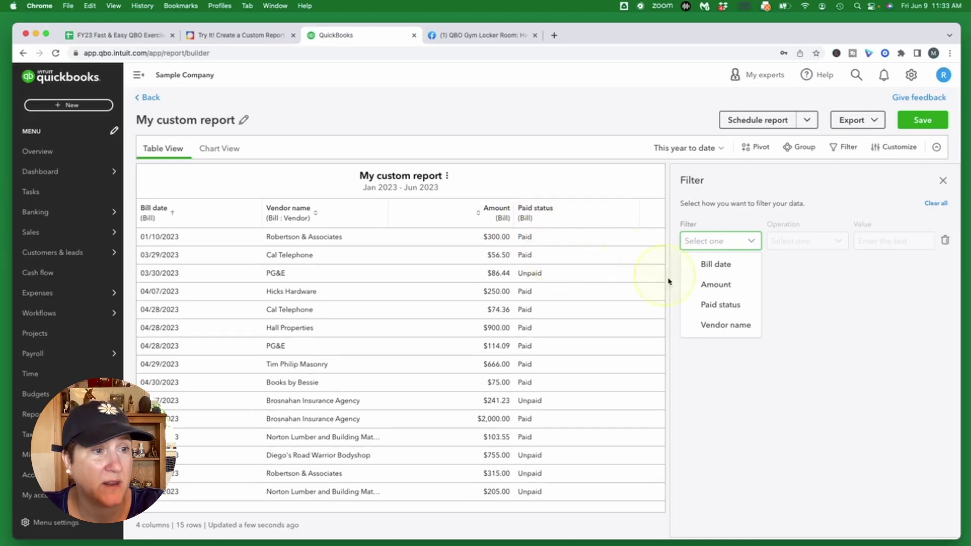
click(732, 288)
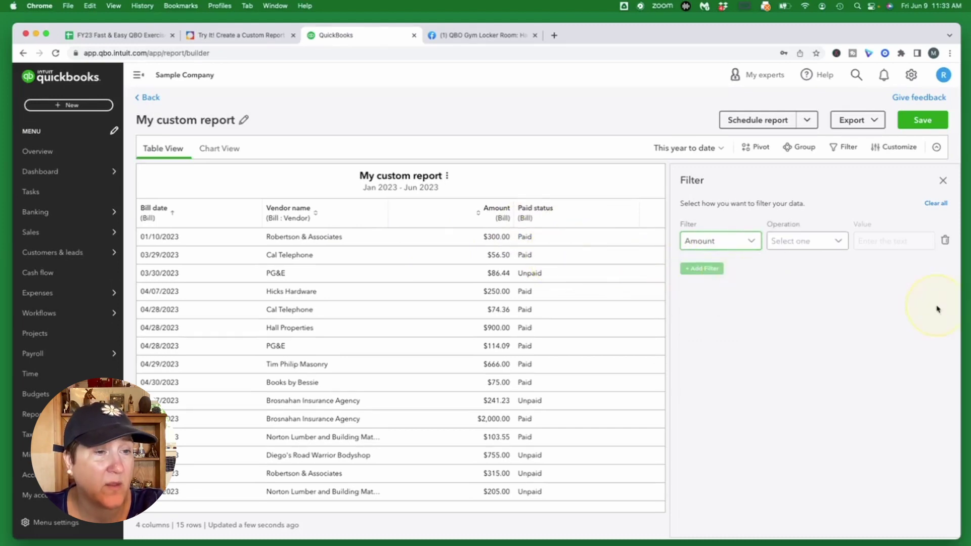
click(840, 242)
scroll(845, 262, down, 1)
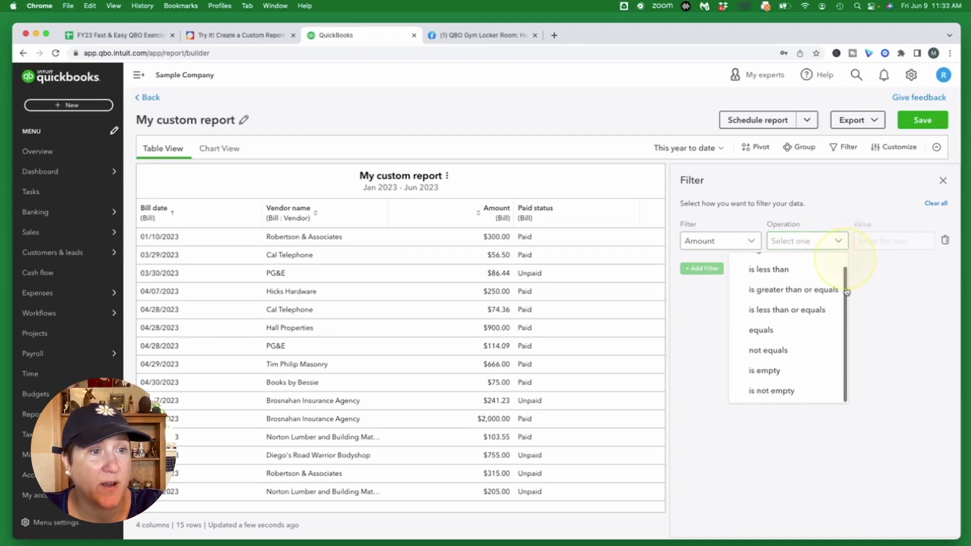
scroll(846, 260, up, 1)
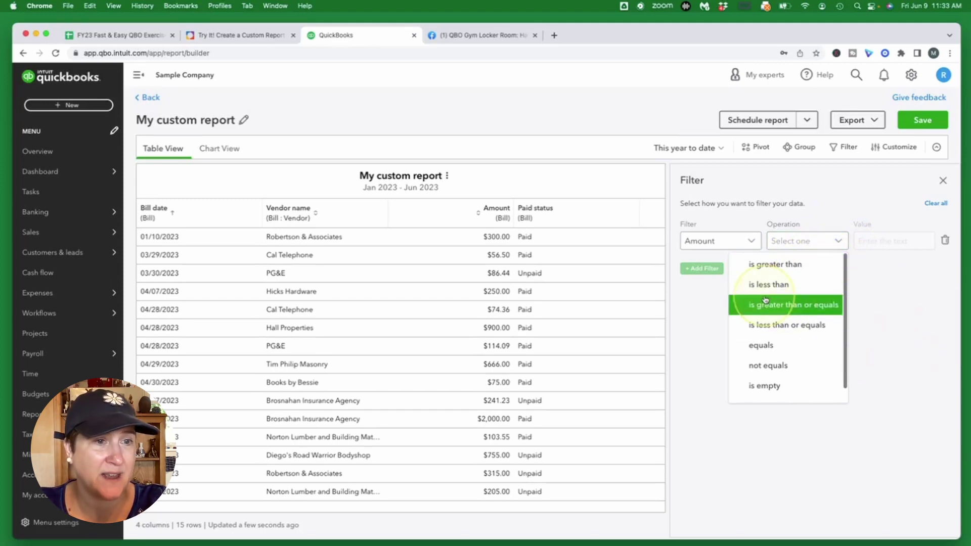
click(783, 287)
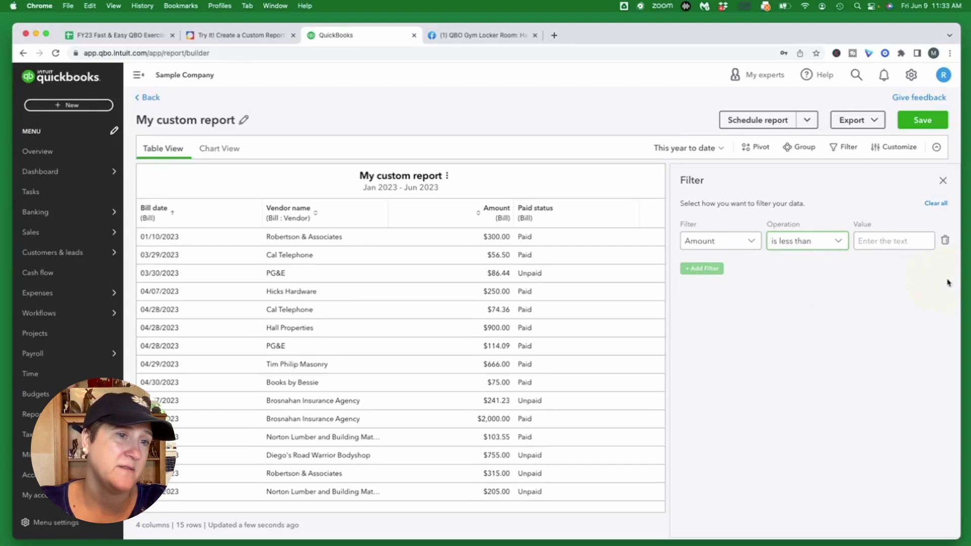
click(889, 242)
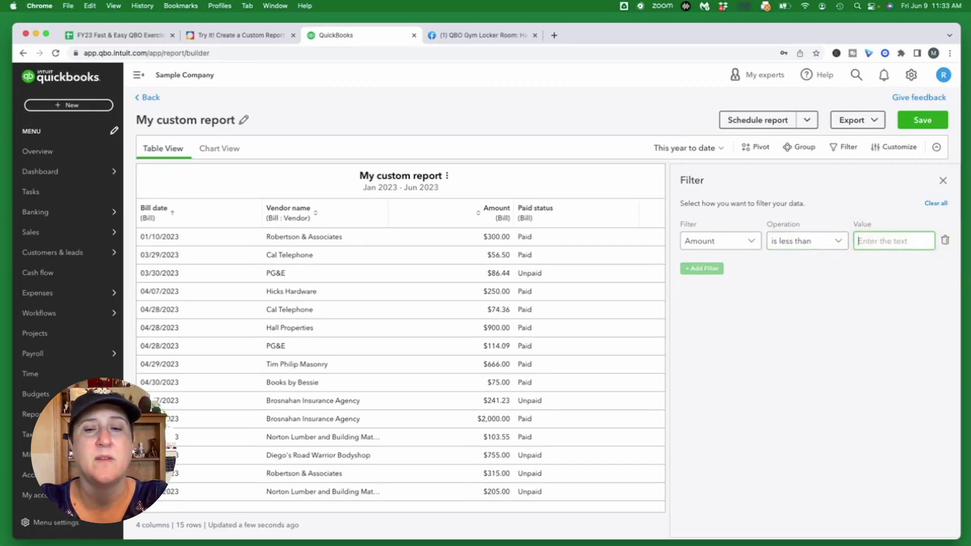
text(15)
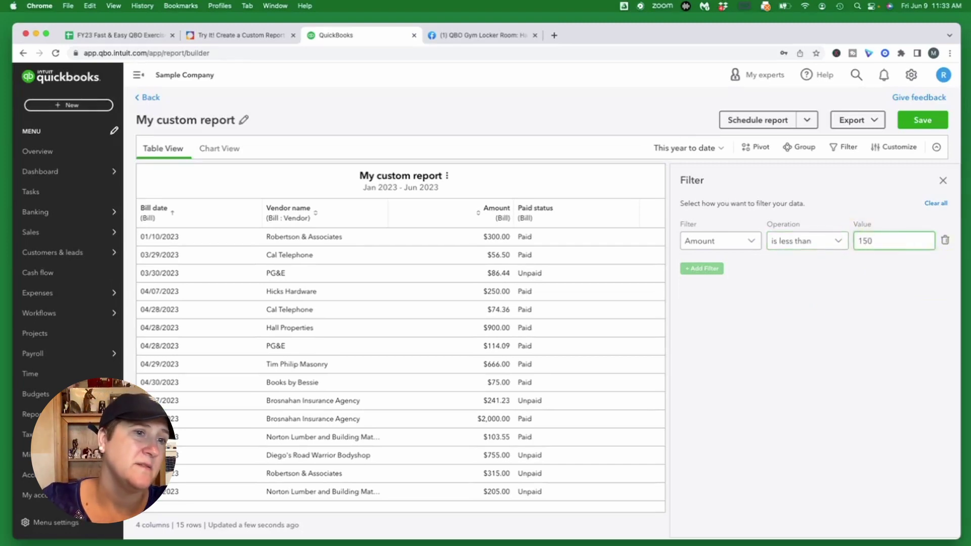
text(0)
click(879, 319)
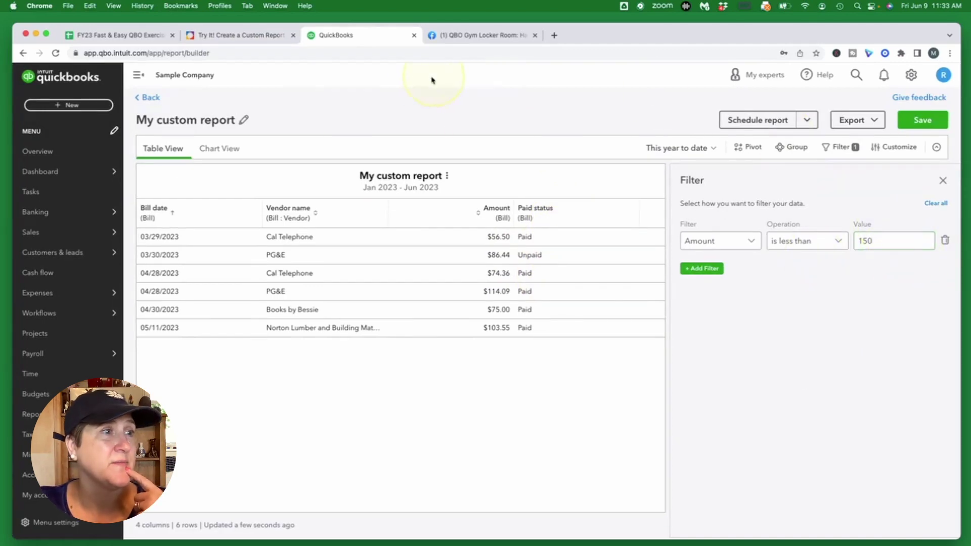
Step: Compare the exercise's Steps 8 - 9 and Steps 4 - 5 with the QuickBooks report regarding the Paid status column and grouping
click(247, 35)
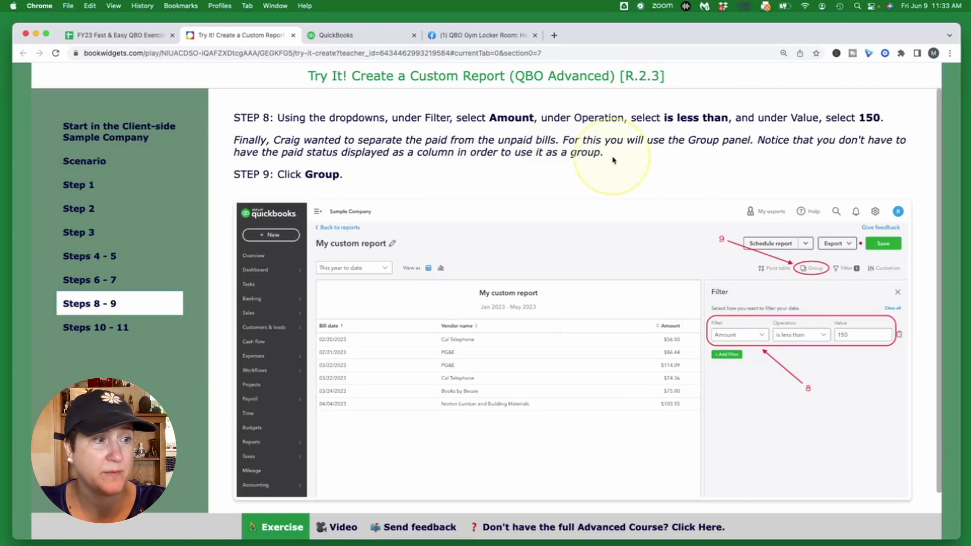
click(367, 38)
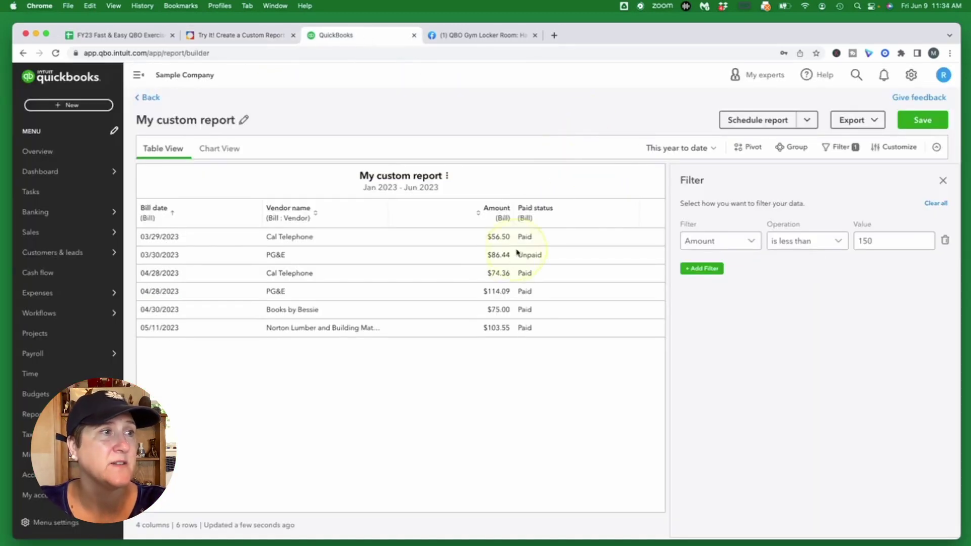
click(223, 37)
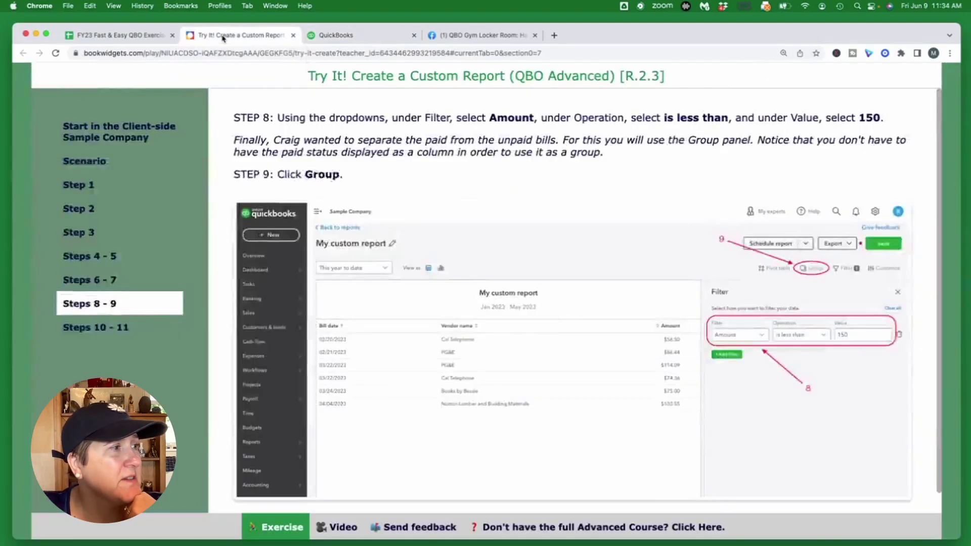
click(76, 233)
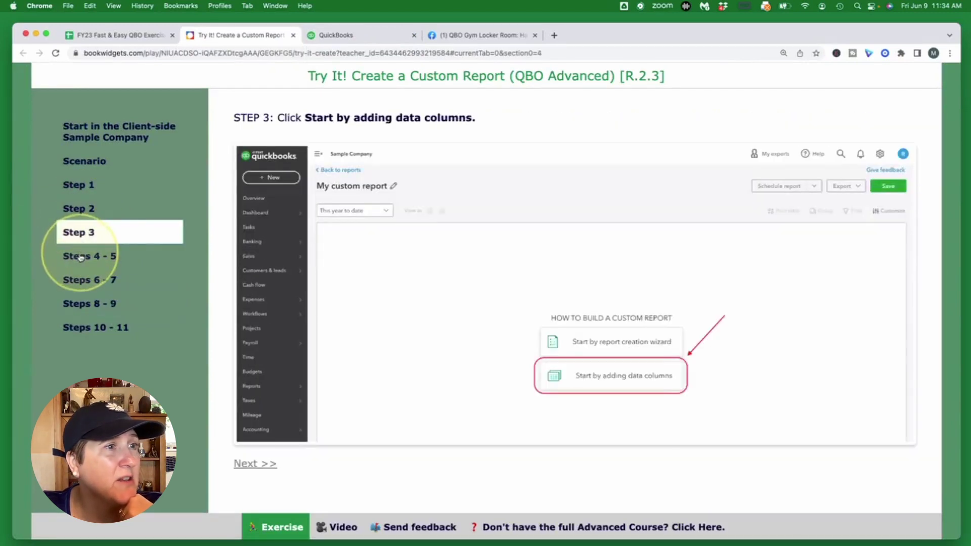
click(80, 257)
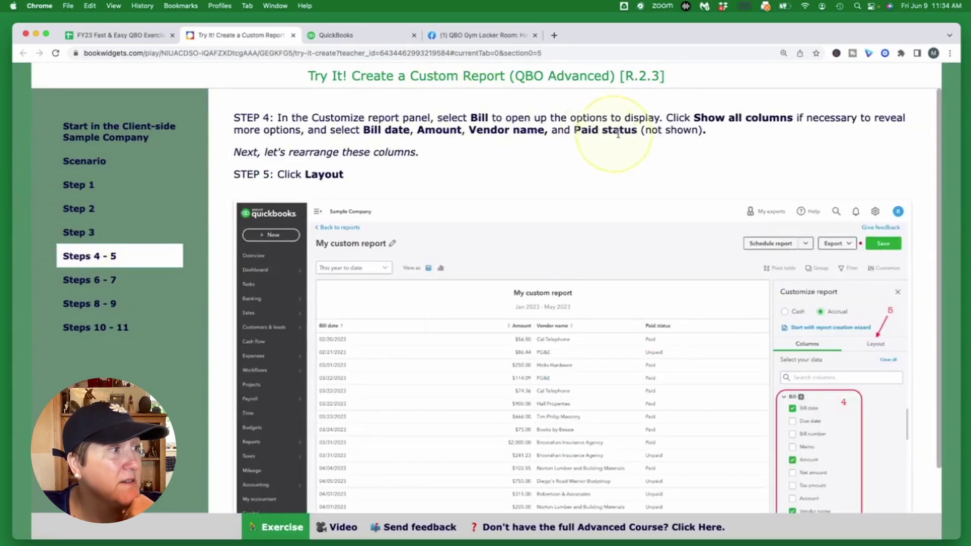
click(150, 312)
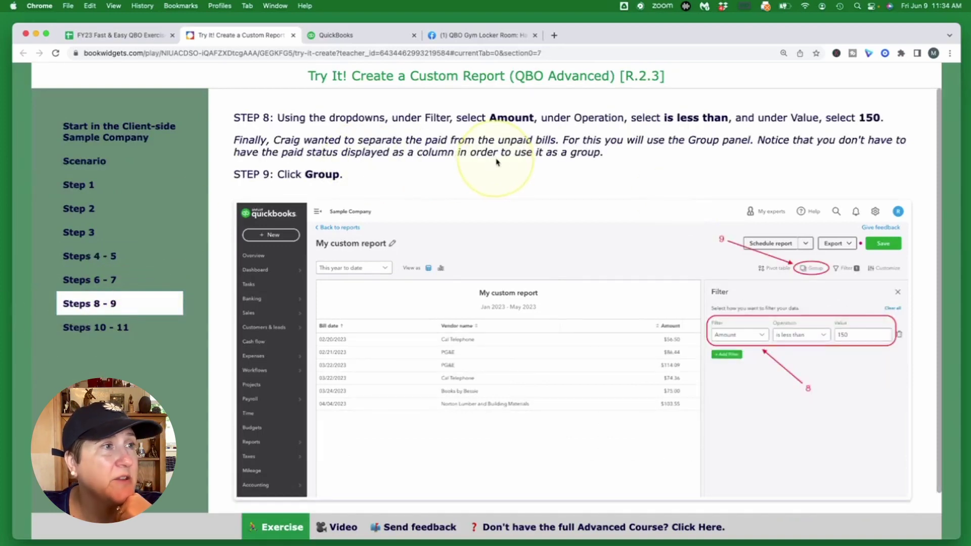
Step: Return to the QuickBooks report and group the bills by Paid status
click(337, 35)
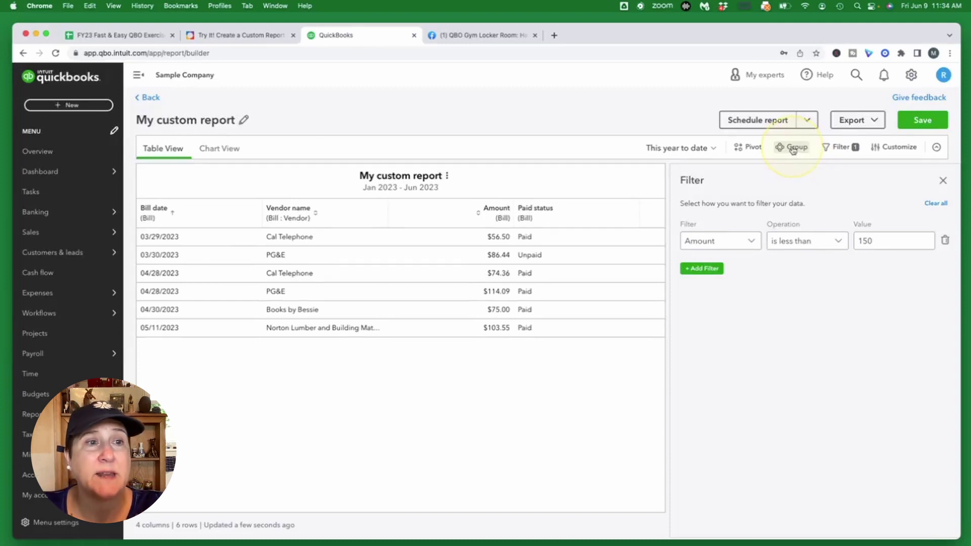
click(793, 149)
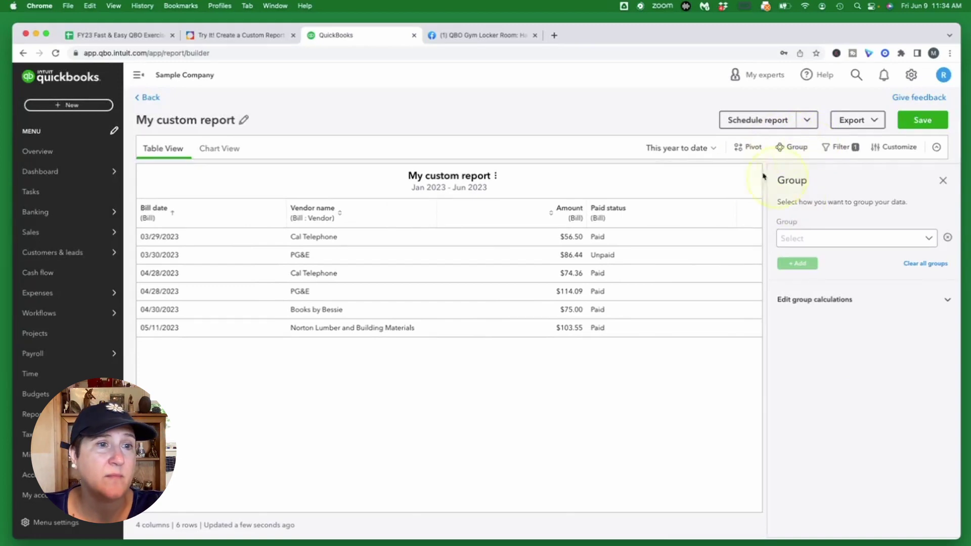
click(870, 242)
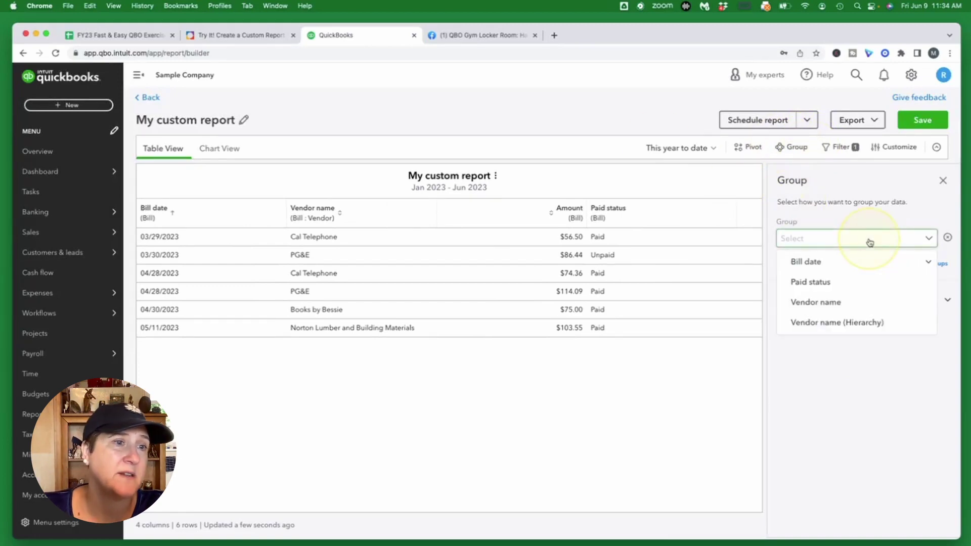
click(819, 282)
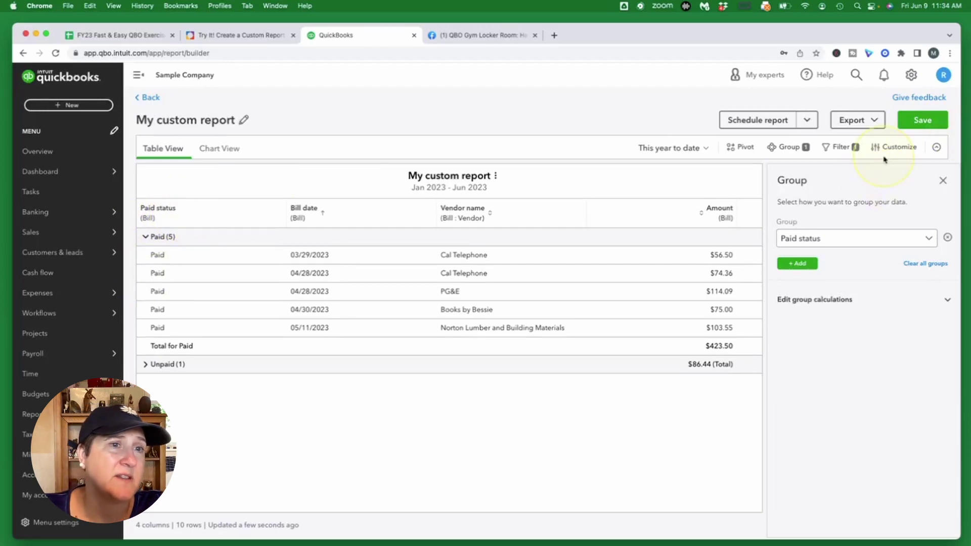
click(897, 150)
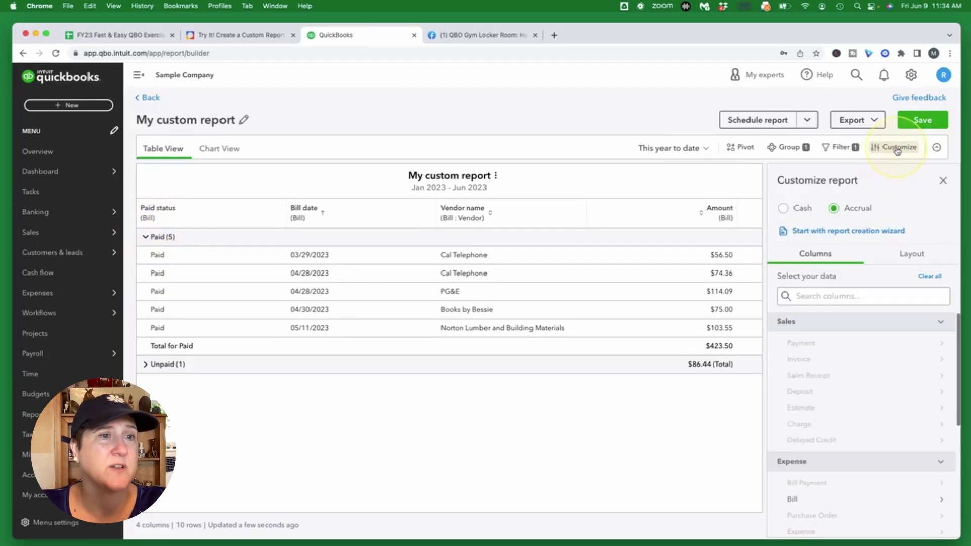
click(785, 147)
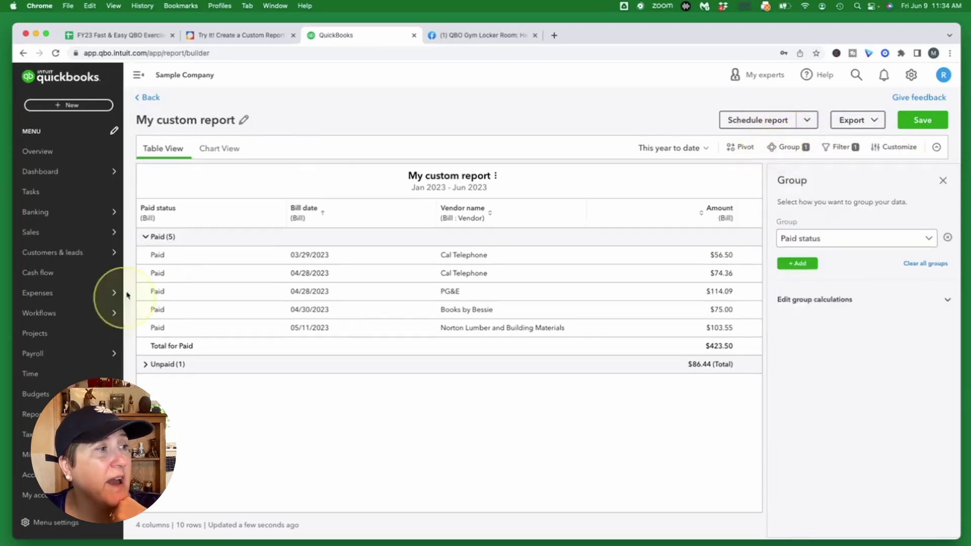
Step: Review the bills inside the Paid and Unpaid groups, collapse both groups, and check the report's filter and group settings
click(146, 237)
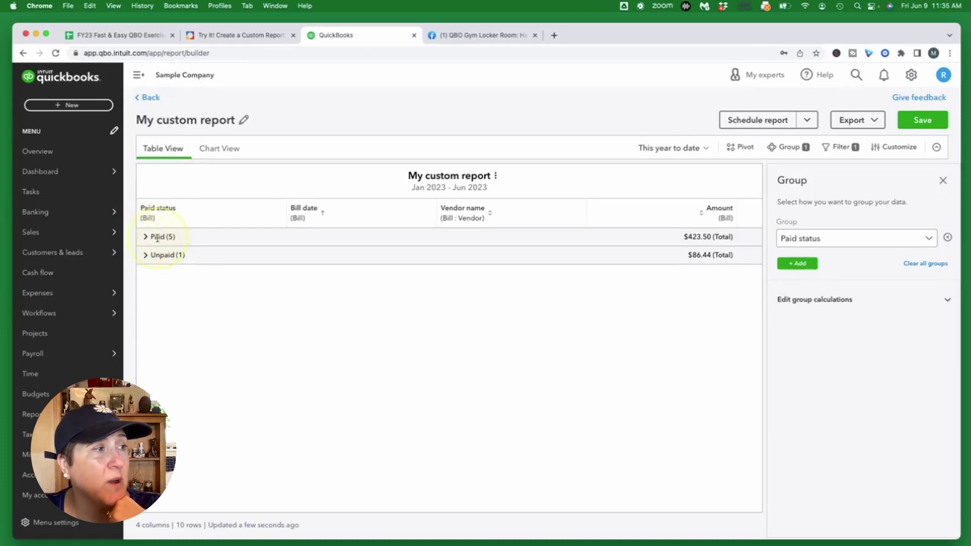
click(145, 238)
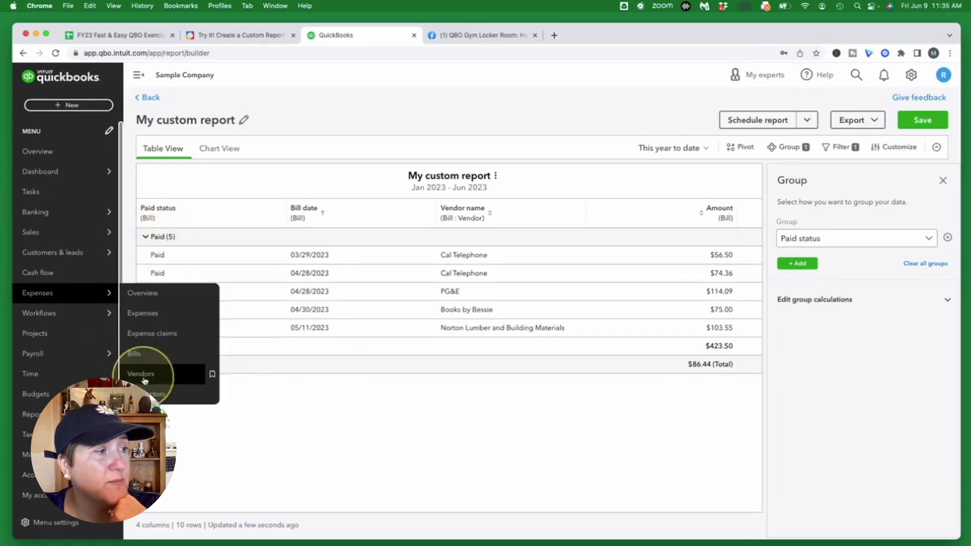
mouse_move(101, 353)
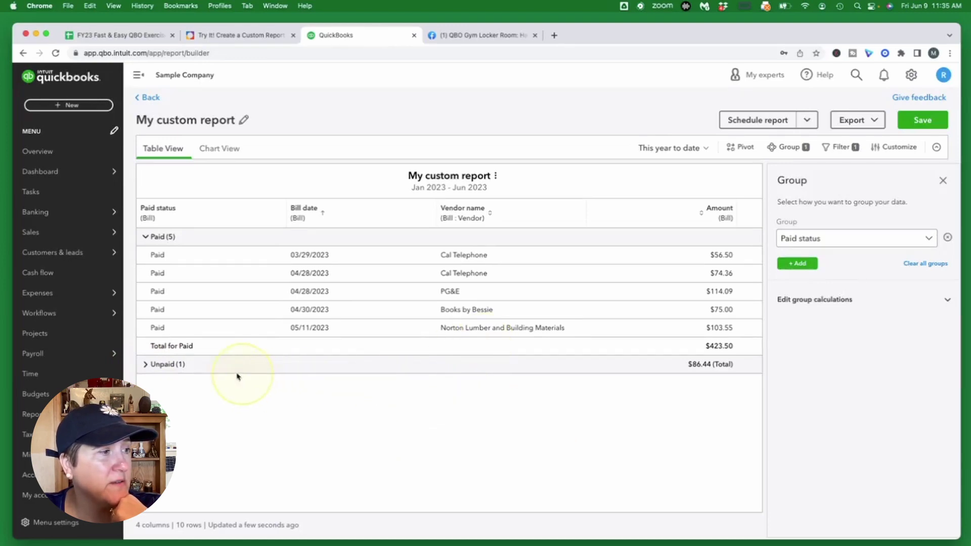
click(146, 364)
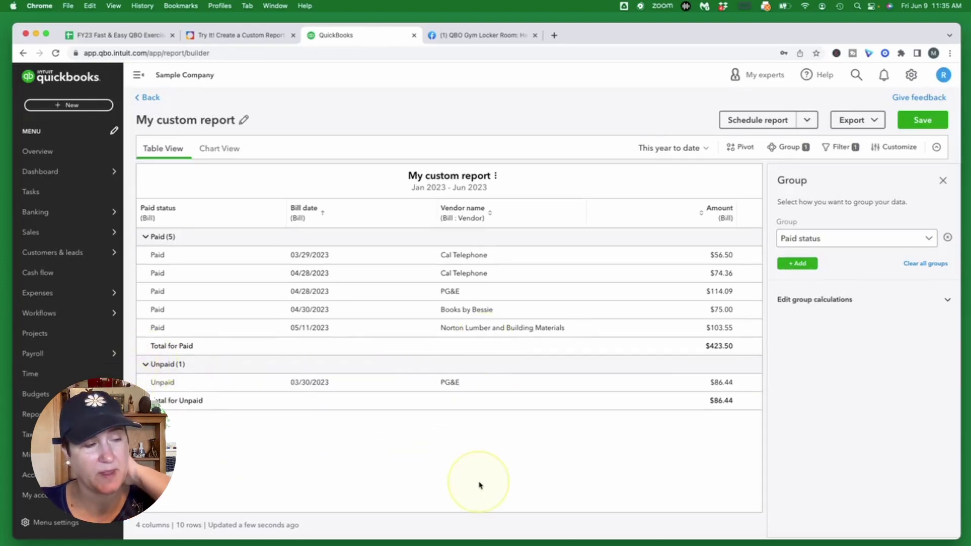
click(146, 364)
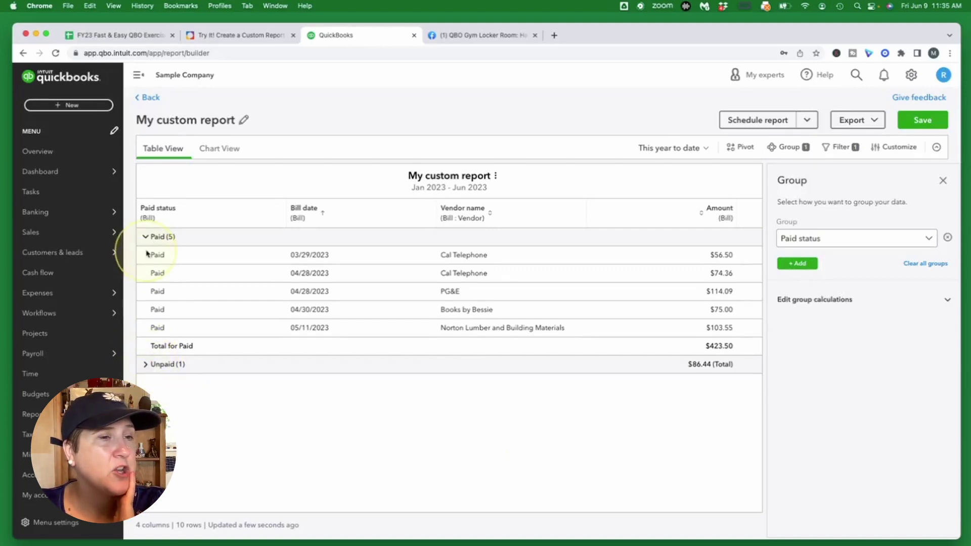
click(147, 237)
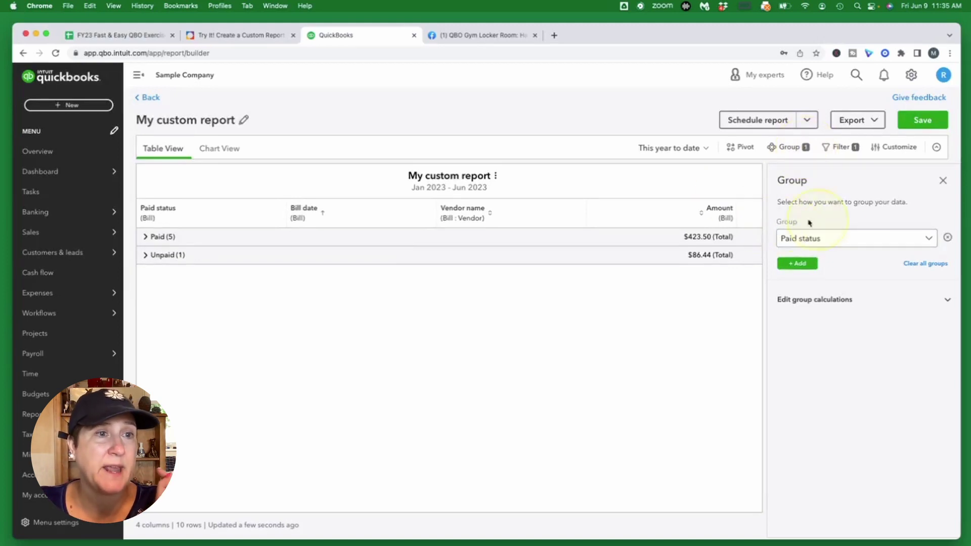
click(843, 148)
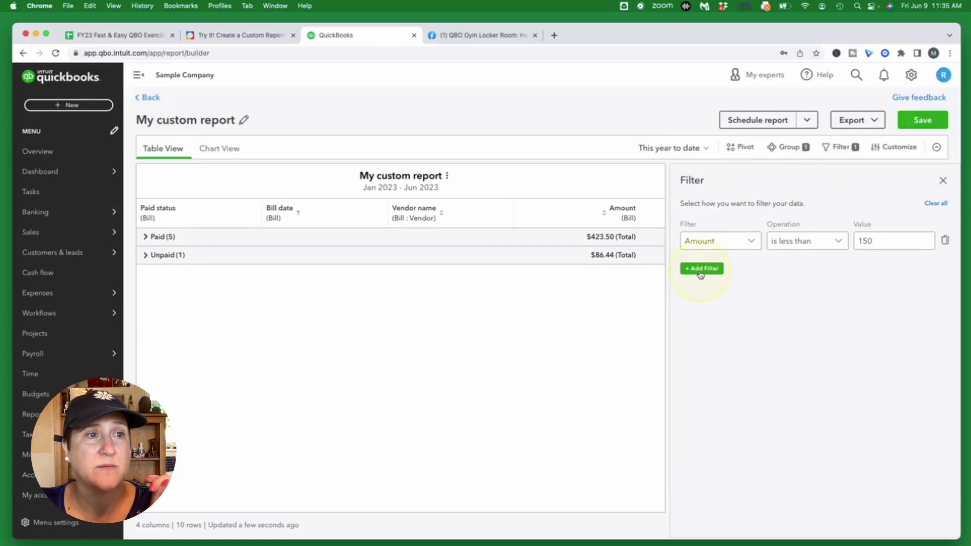
click(787, 148)
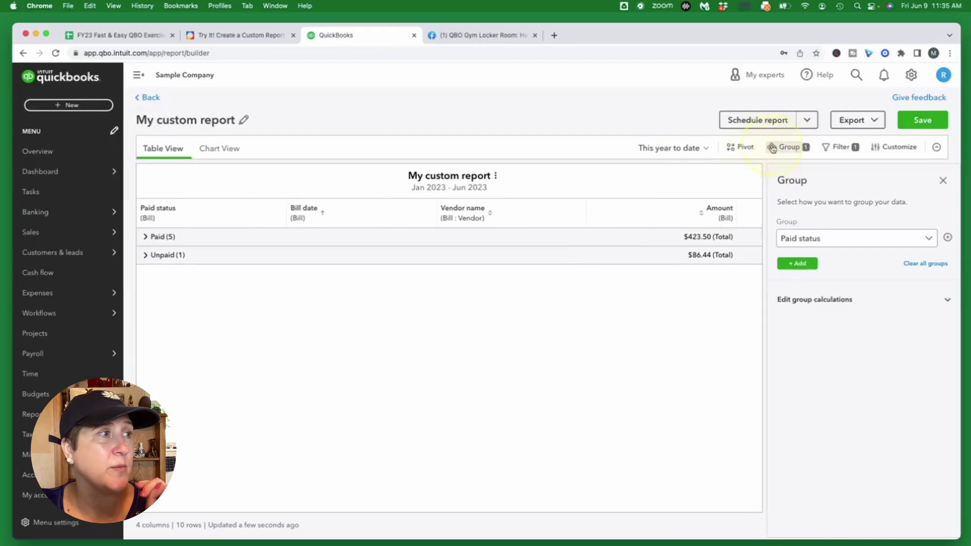
Step: Read Steps 10 - 11 in the exercise and copy the report title "Paid and Unpaid Bills under $150"
click(239, 35)
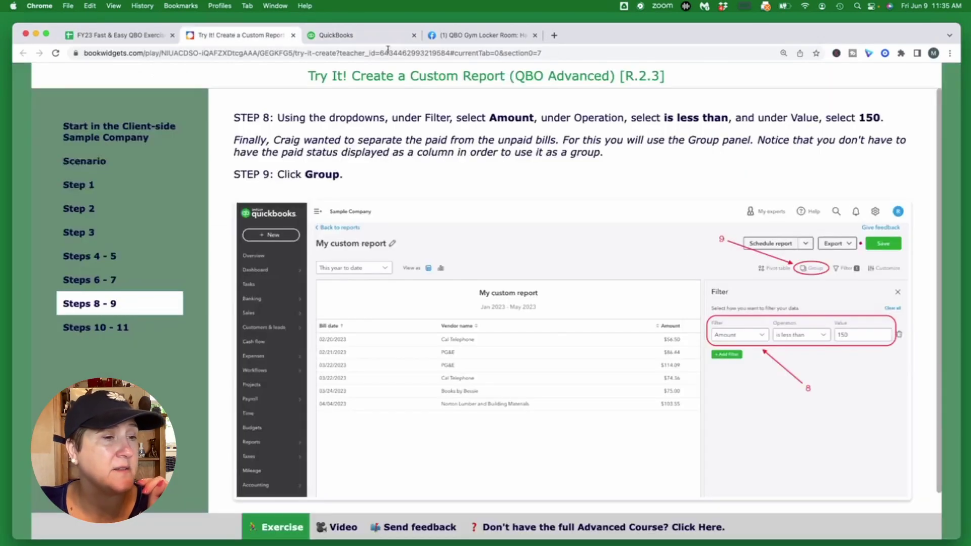
click(98, 340)
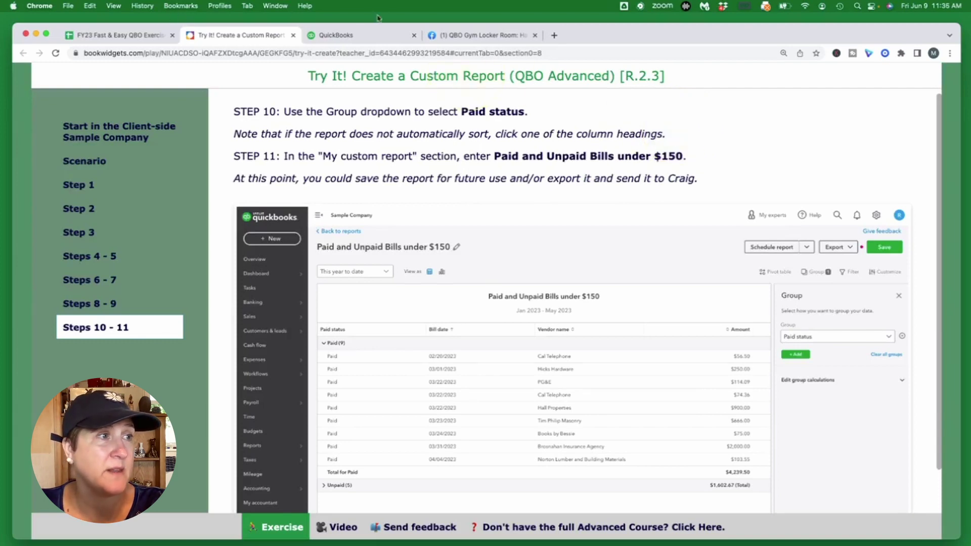
click(364, 36)
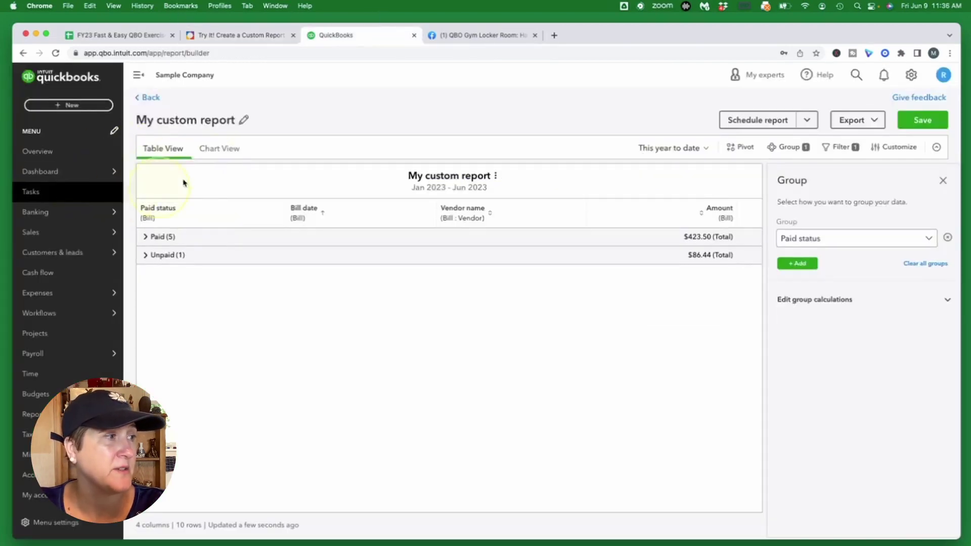
click(242, 35)
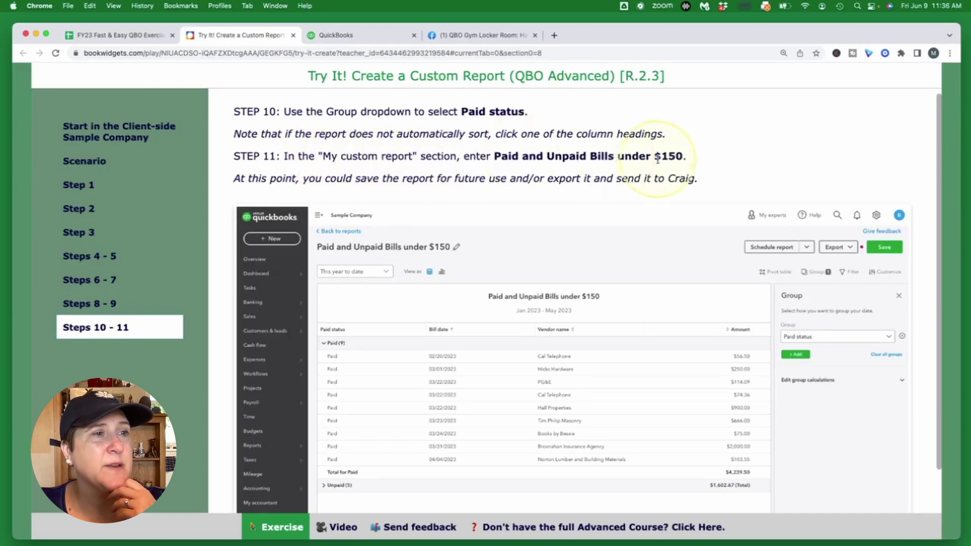
drag(685, 156, 496, 157)
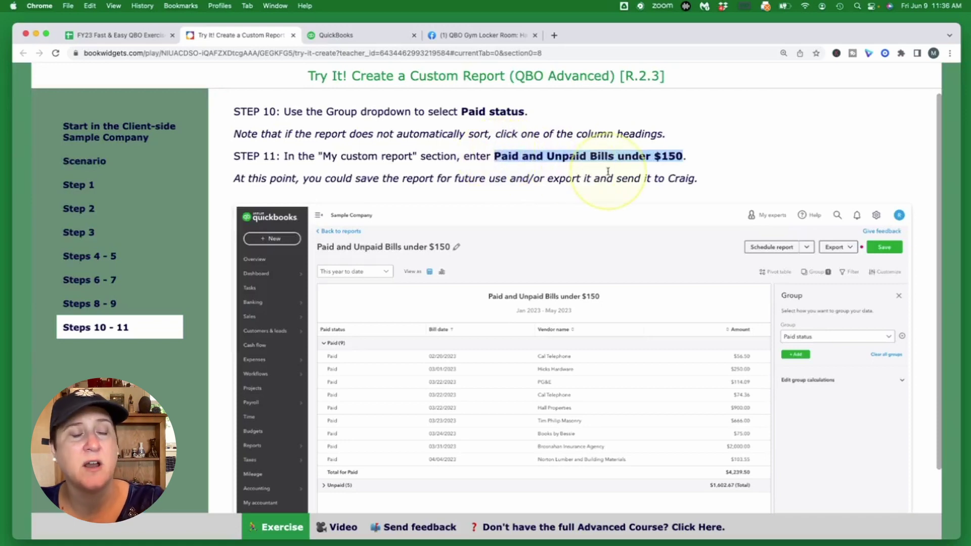
key(super+c)
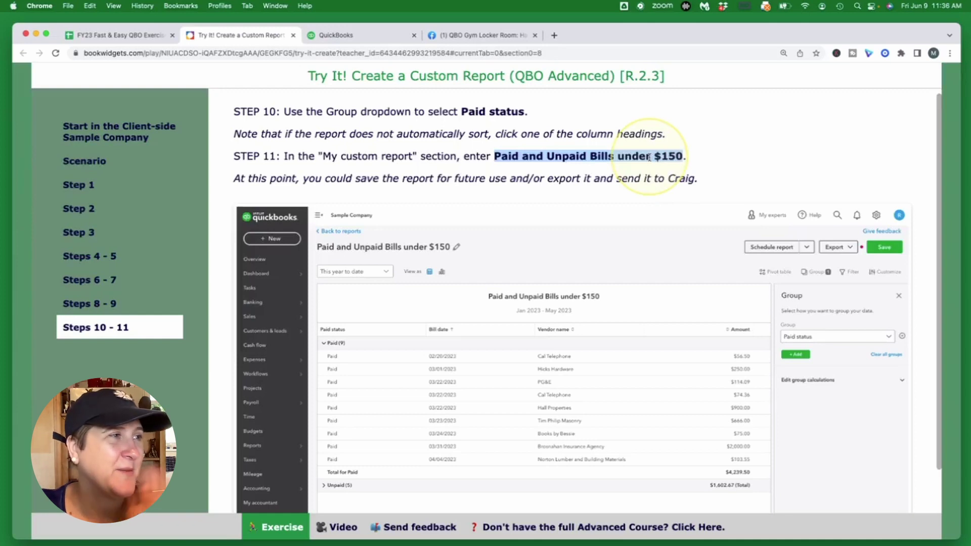
Step: Return to the QuickBooks report and rename it "Paid and Unpaid Bills under $150"
click(371, 36)
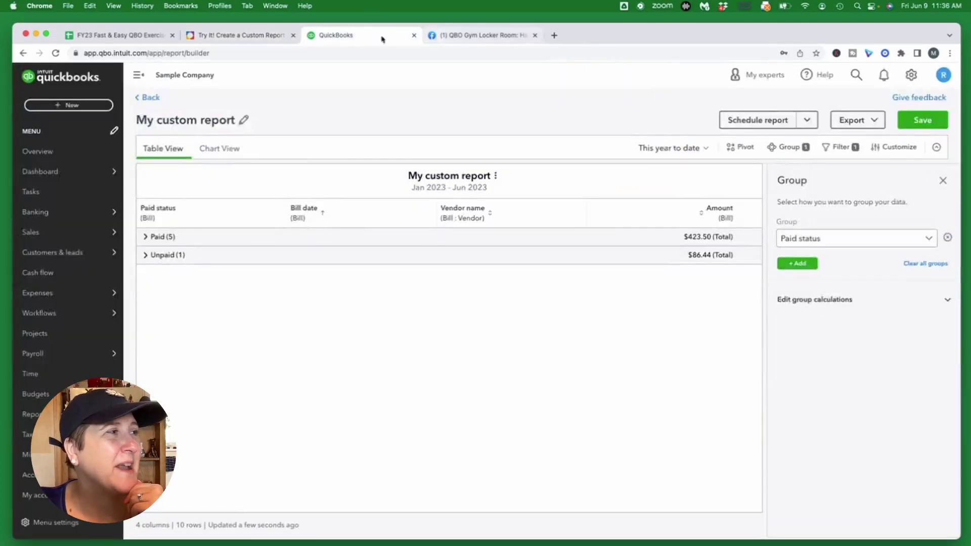
click(242, 121)
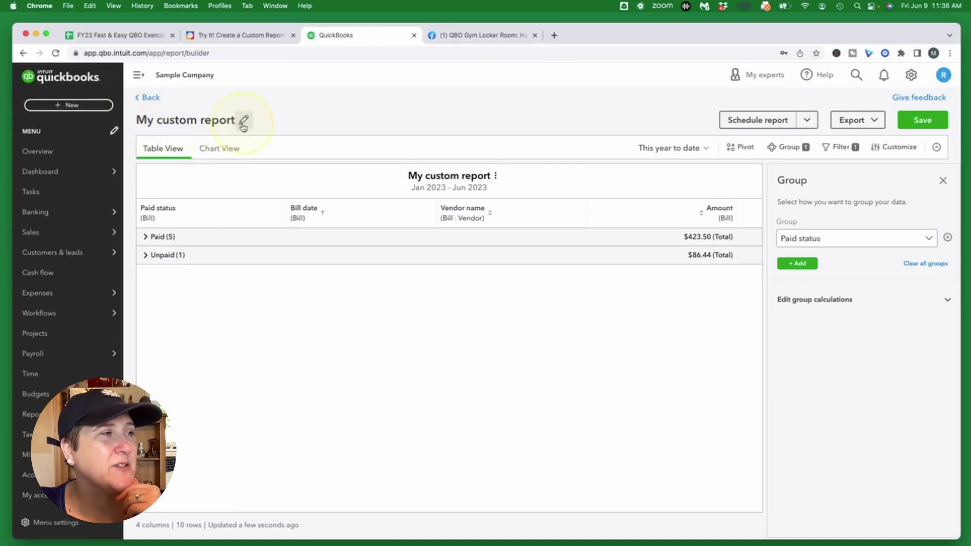
click(242, 121)
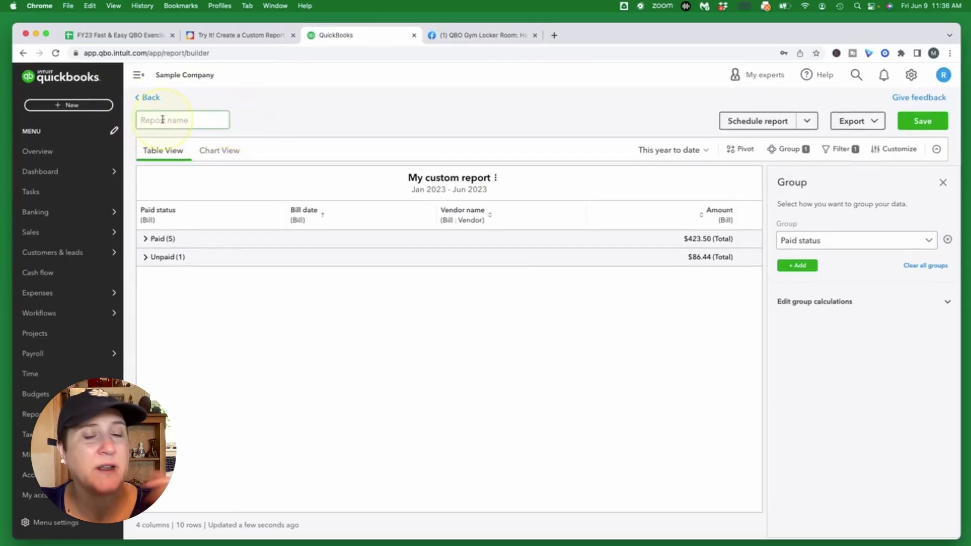
key(super+v)
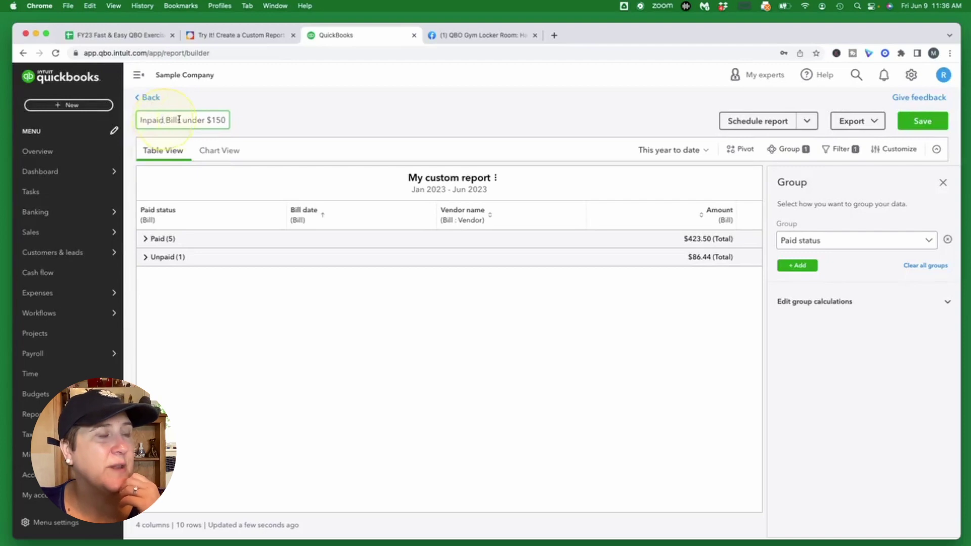
click(286, 121)
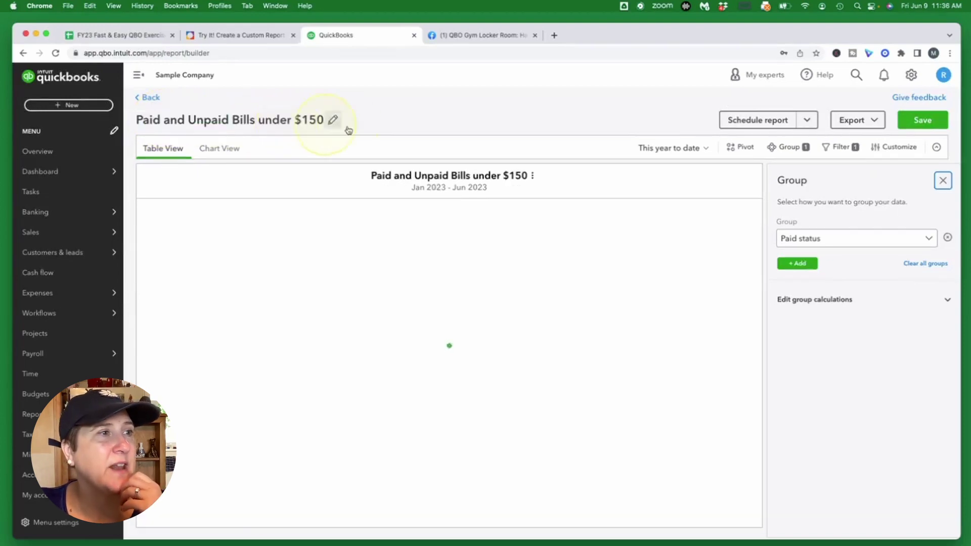
Step: Recheck Steps 10 - 11 in the exercise, then examine the QuickBooks report's email and export options without choosing any
click(236, 35)
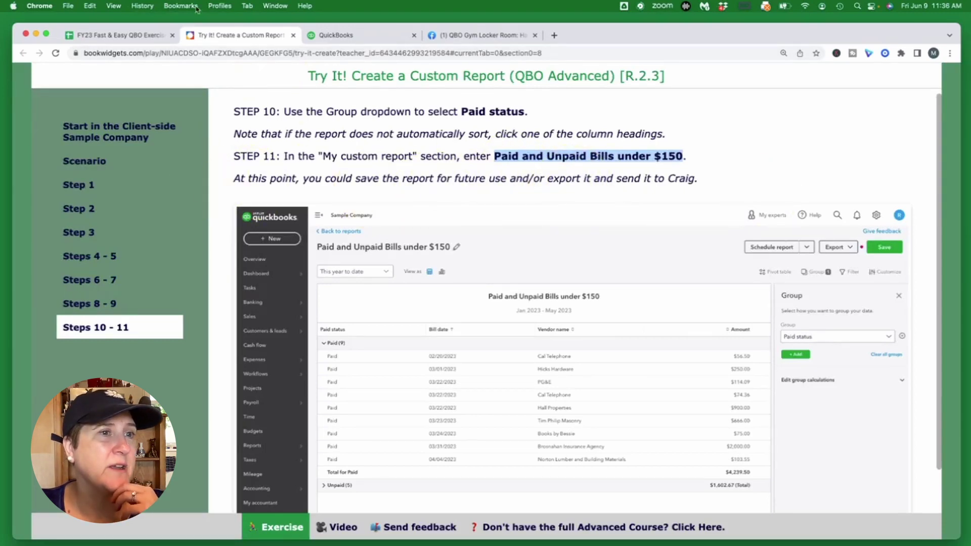
click(356, 35)
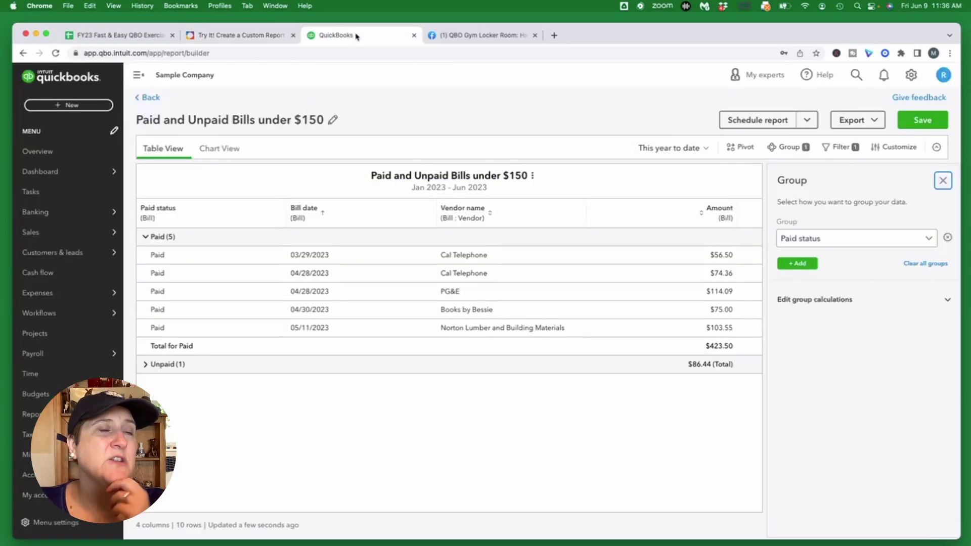
click(808, 120)
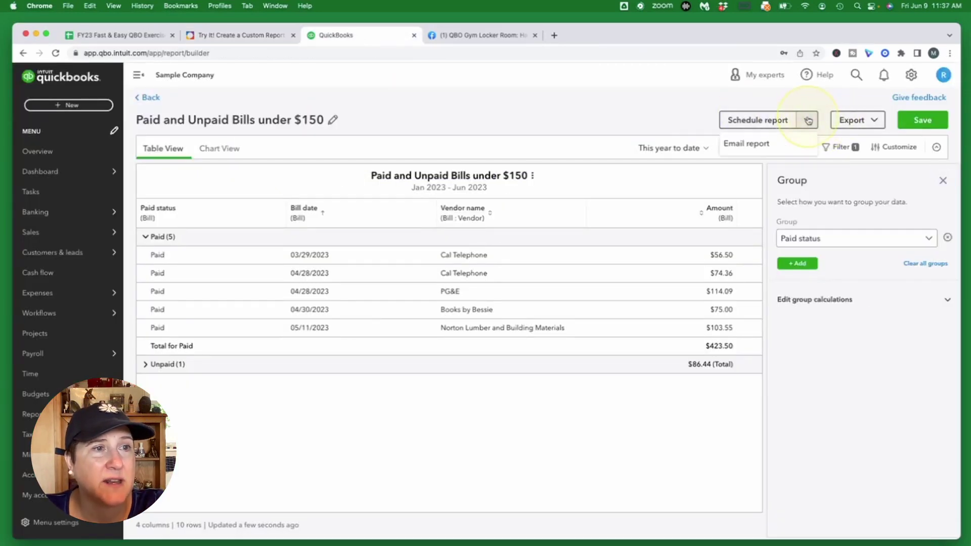
click(874, 121)
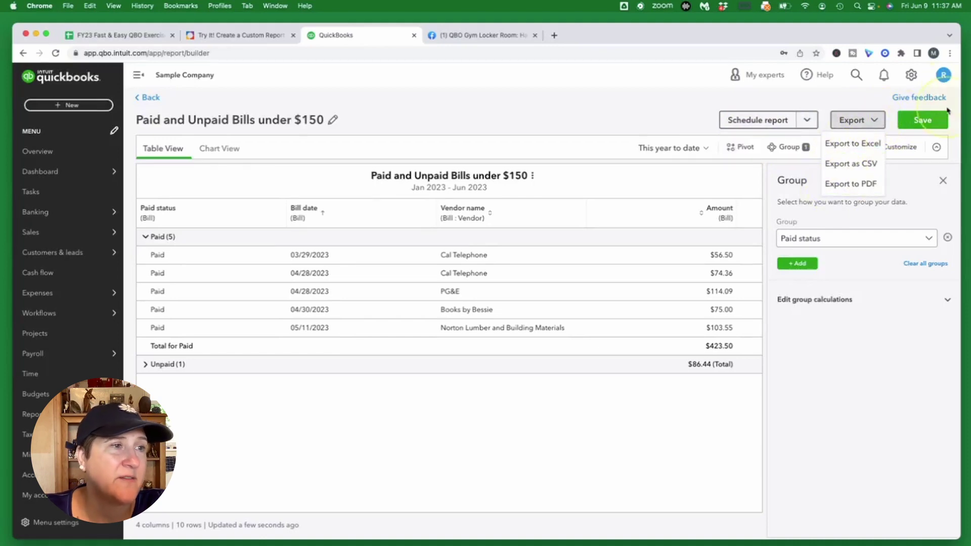
click(659, 121)
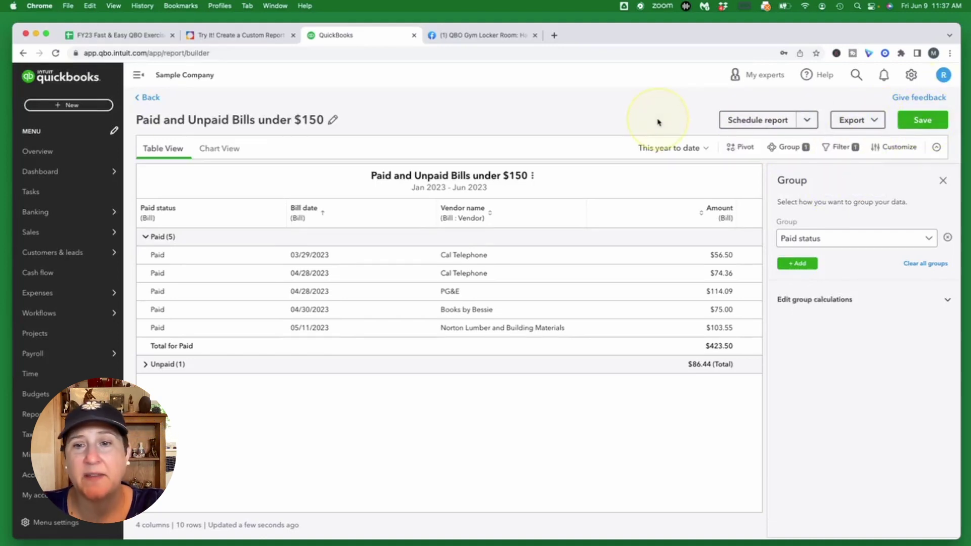